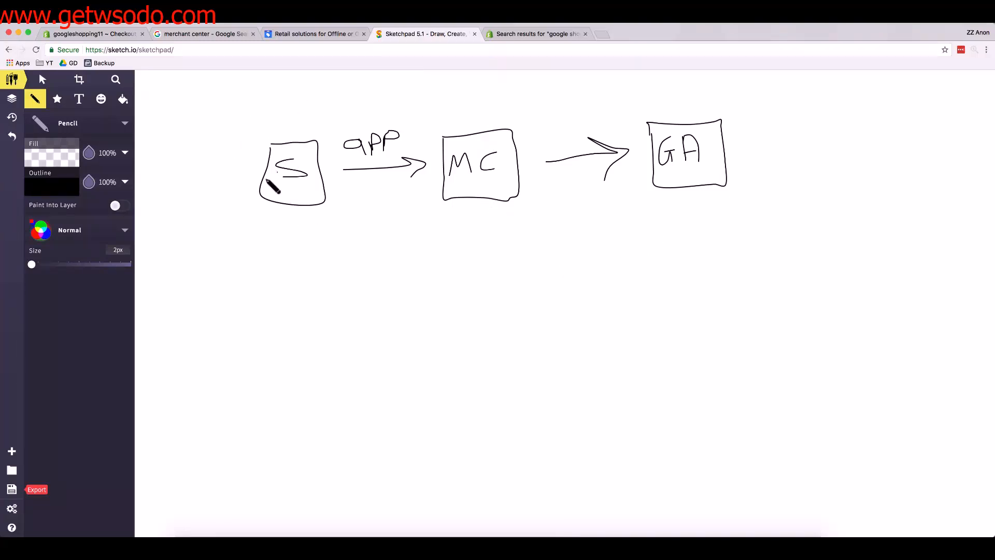
- Draw pencil circles around the S box and the MC box, and a larger loop enclosing both
mouse_move(288, 126)
mouse_down()
mouse_move(244, 200)
mouse_move(297, 231)
mouse_move(336, 211)
mouse_move(330, 136)
mouse_move(284, 124)
mouse_up()
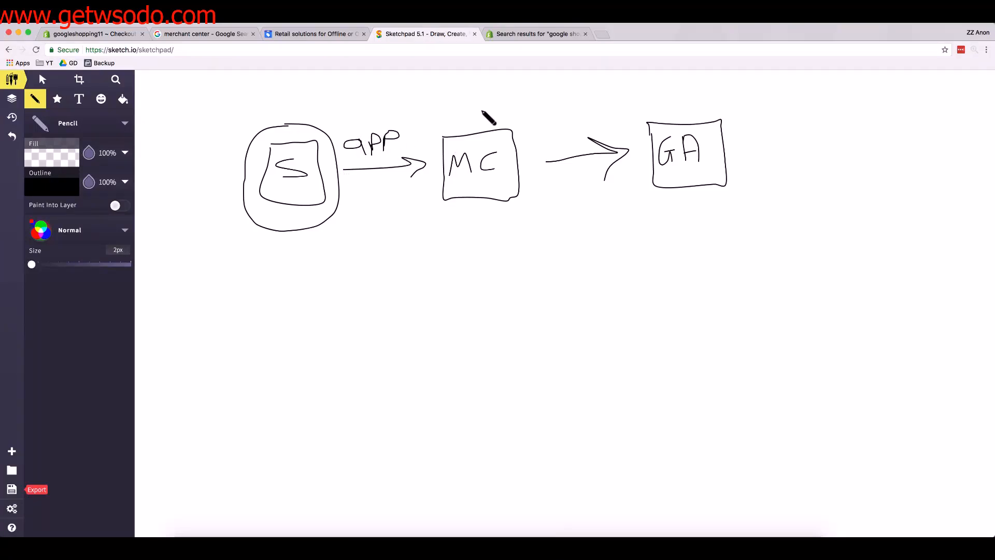
mouse_move(482, 110)
mouse_down()
mouse_move(452, 119)
mouse_move(434, 146)
mouse_move(455, 226)
mouse_move(512, 215)
mouse_move(516, 132)
mouse_move(475, 113)
mouse_up()
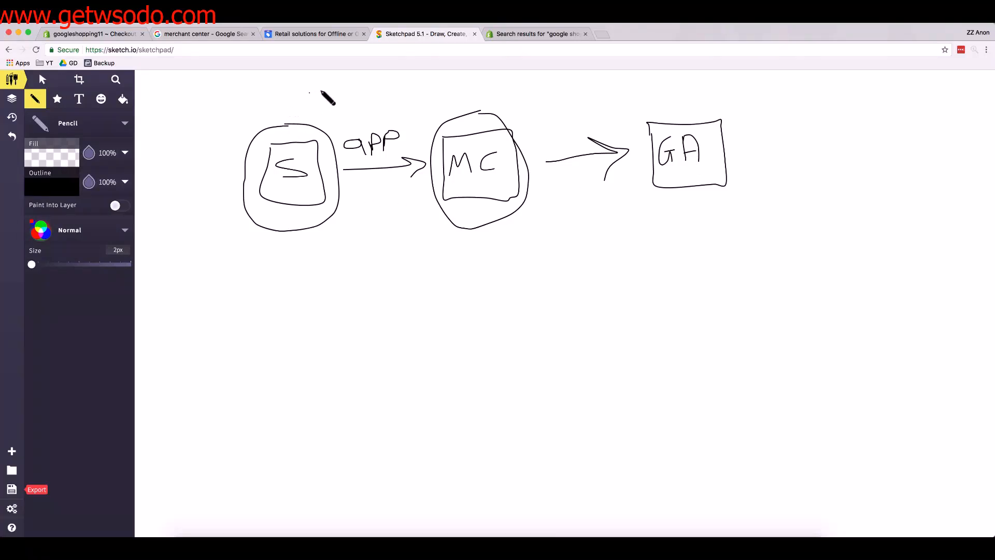
mouse_move(362, 88)
mouse_down()
mouse_move(290, 83)
mouse_move(223, 156)
mouse_move(255, 259)
mouse_move(530, 250)
mouse_move(448, 89)
mouse_move(326, 87)
mouse_up()
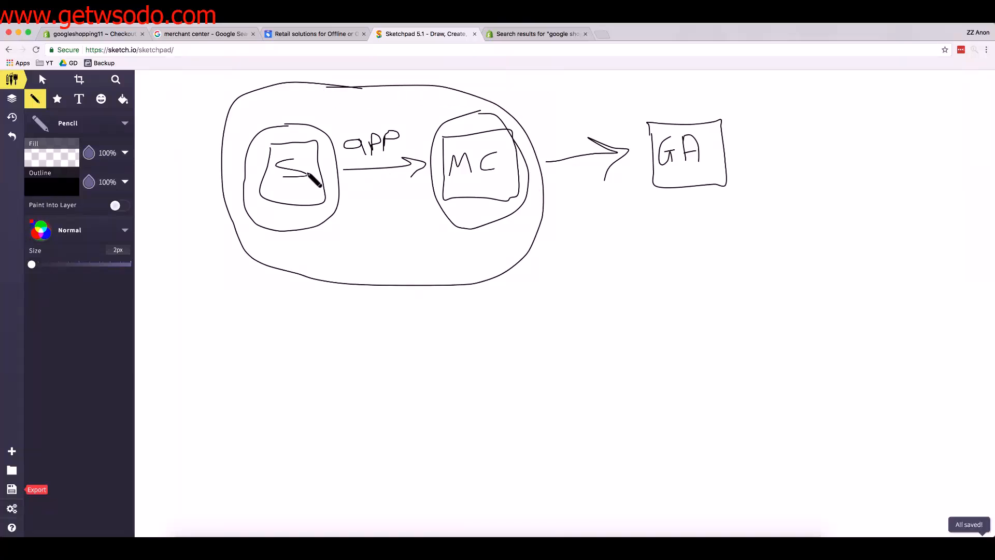
- In the Shopify App Store results, open the Google Shopping Feed app by Simprosys, review its pricing tiers and get the app
click(524, 35)
scroll(823, 305, down, 1)
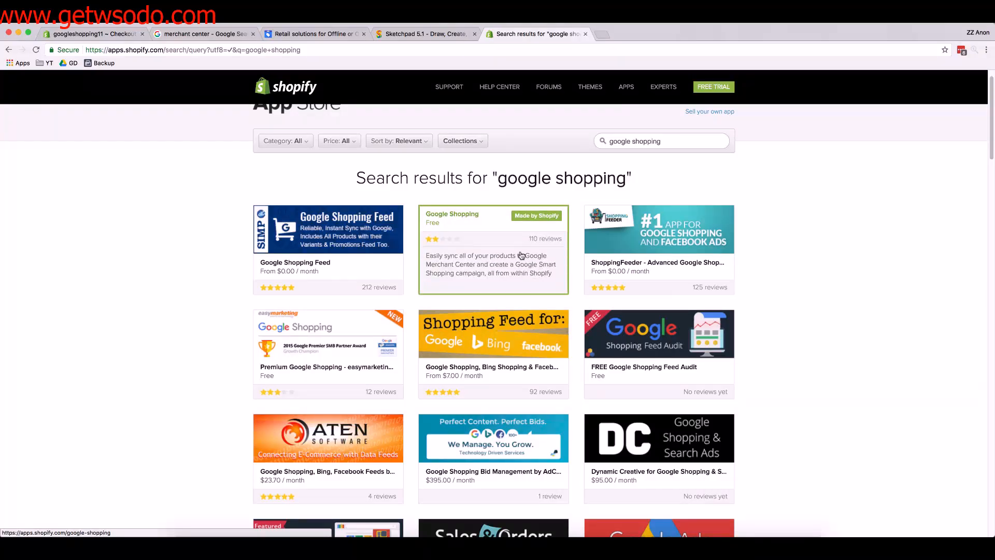
click(297, 226)
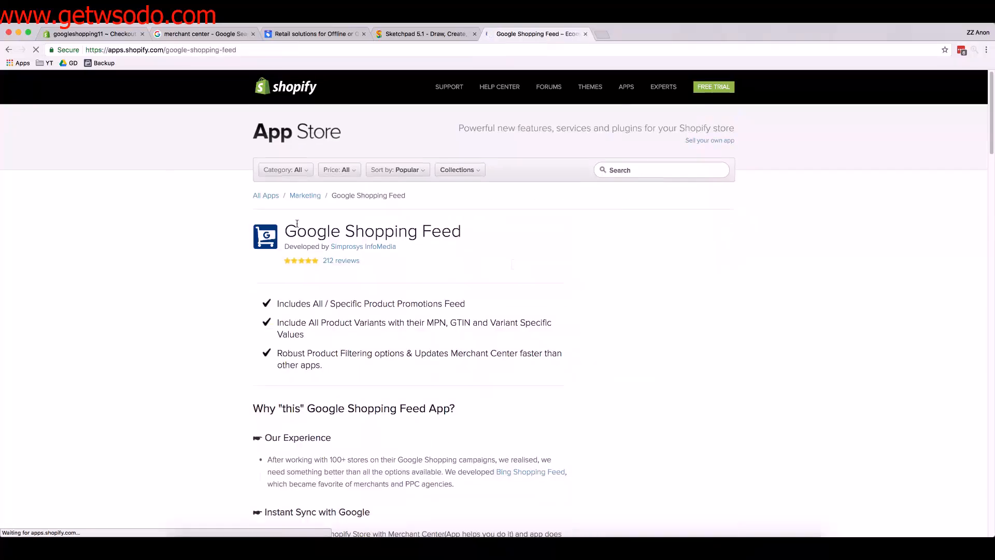
scroll(654, 323, down, 1)
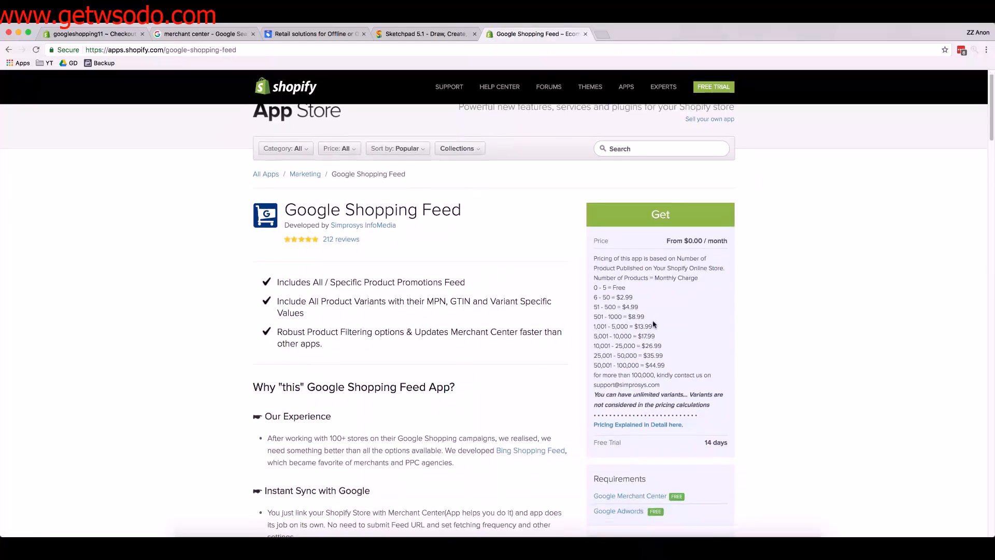
scroll(601, 304, down, 1)
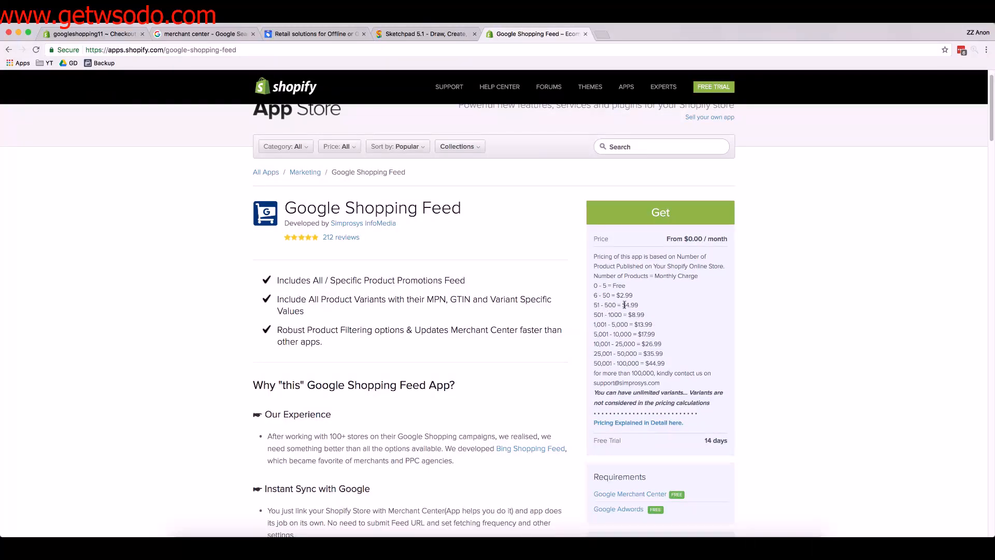
drag(624, 305, 642, 308)
click(670, 217)
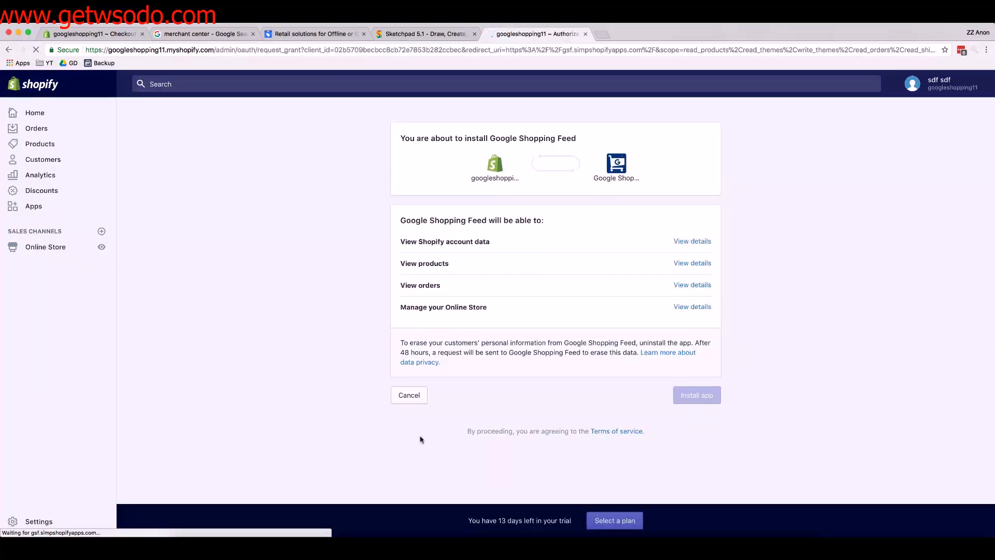
click(319, 34)
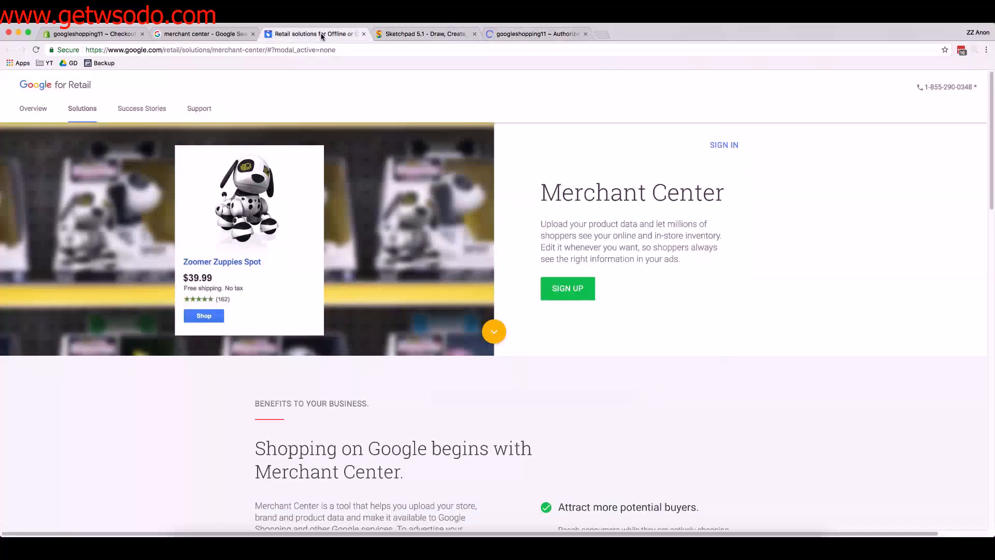
click(424, 35)
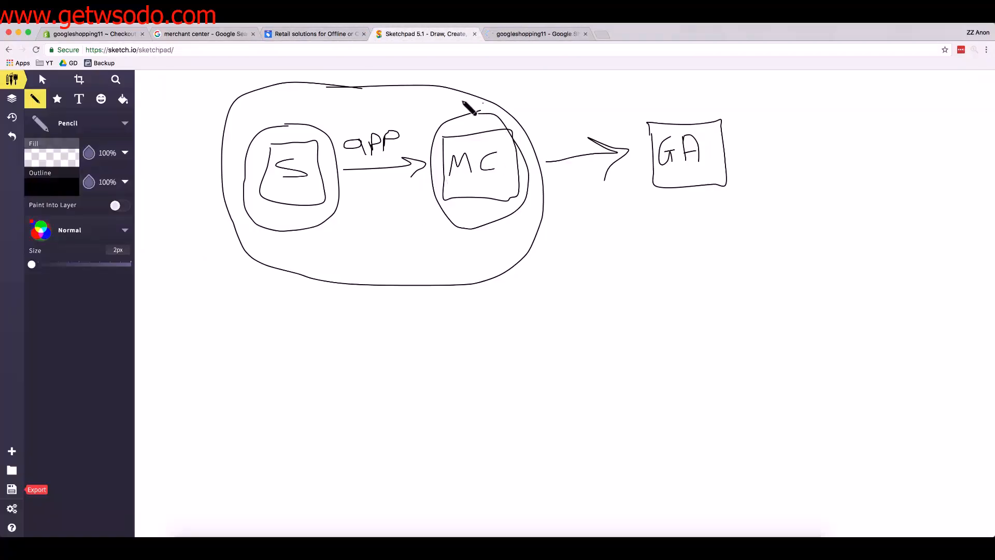
click(536, 34)
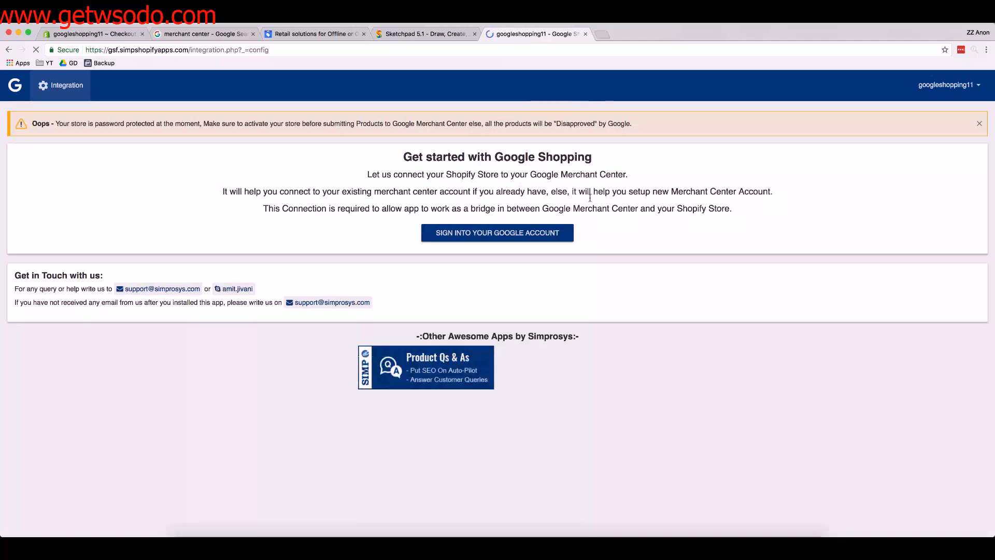
click(407, 34)
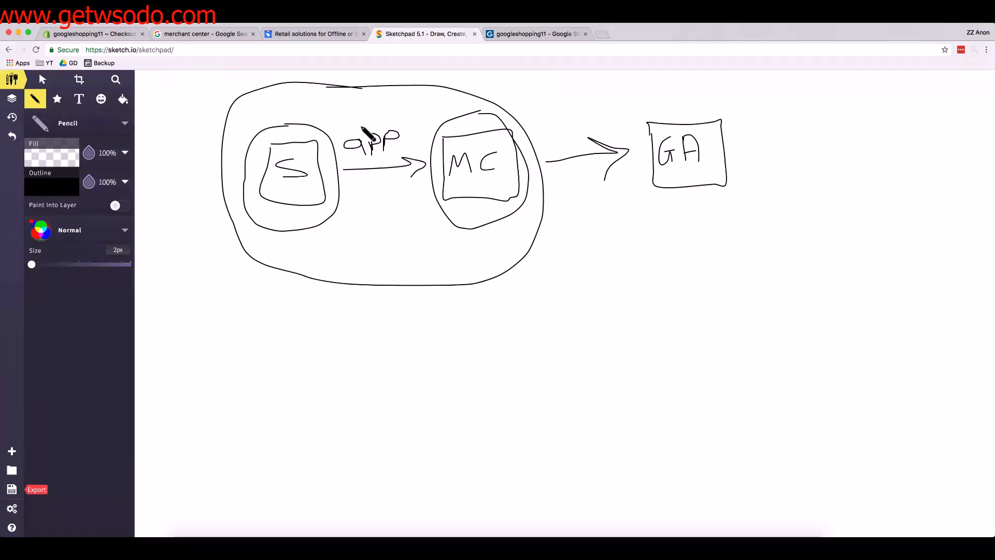
- Open Google's Merchant Center page from the "merchant center" search results and start signing up
click(201, 34)
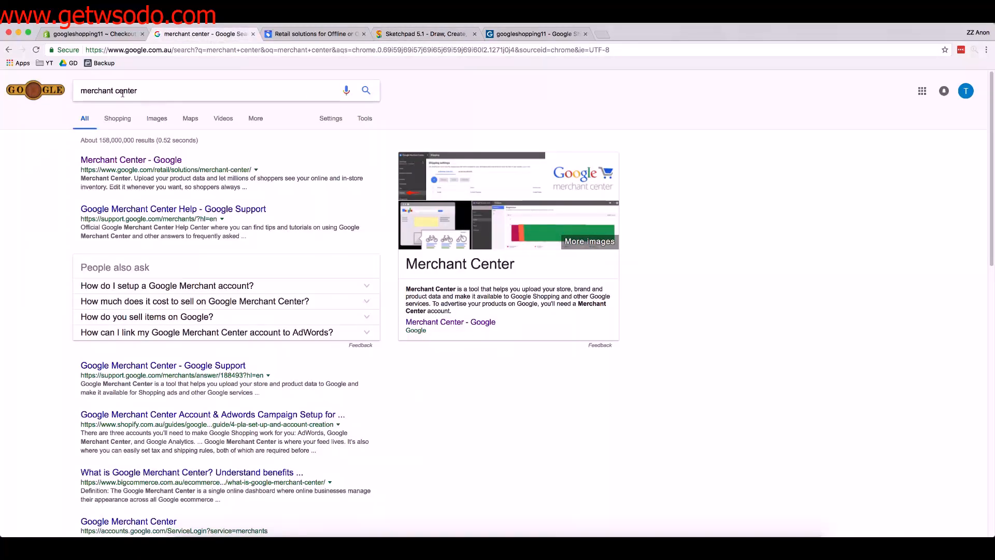
click(156, 160)
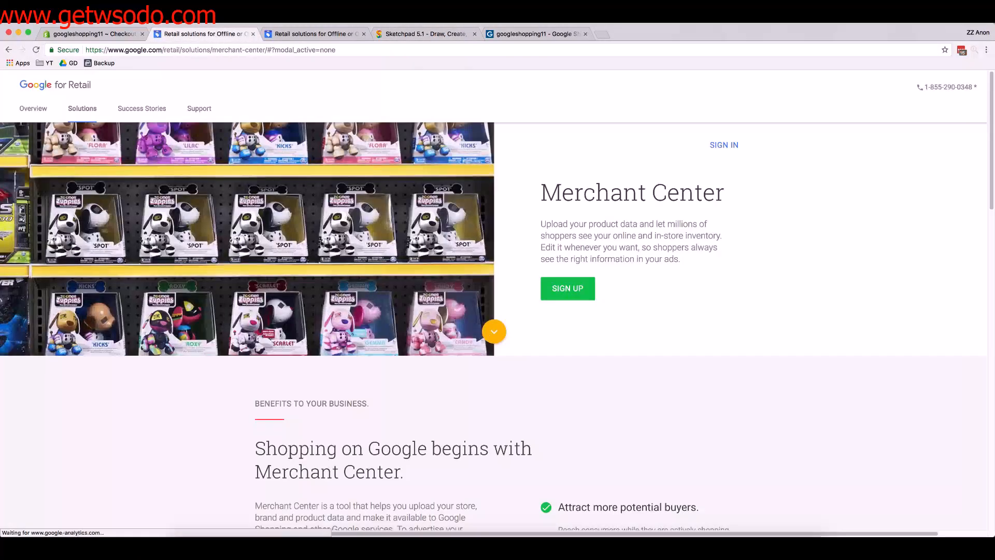
click(577, 291)
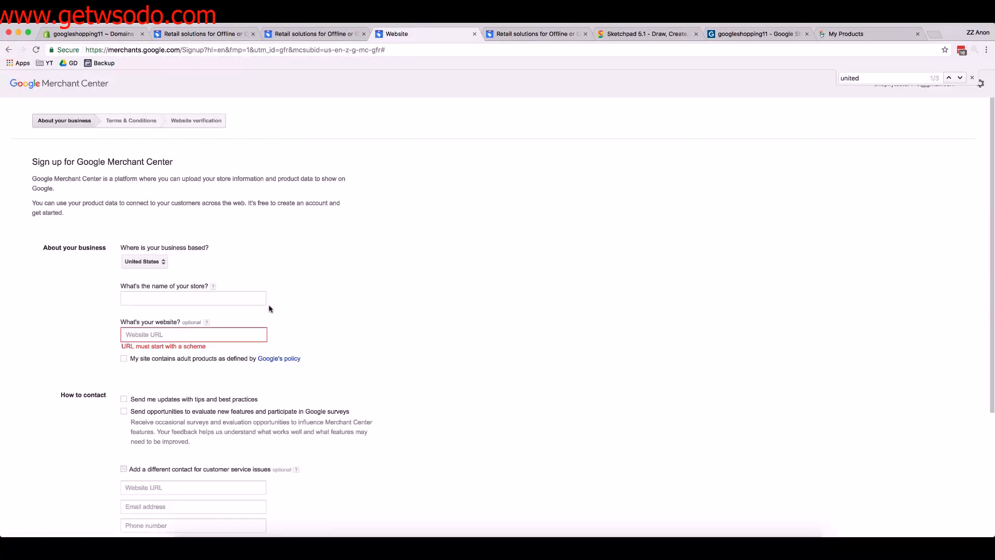
click(208, 298)
text(Trending)
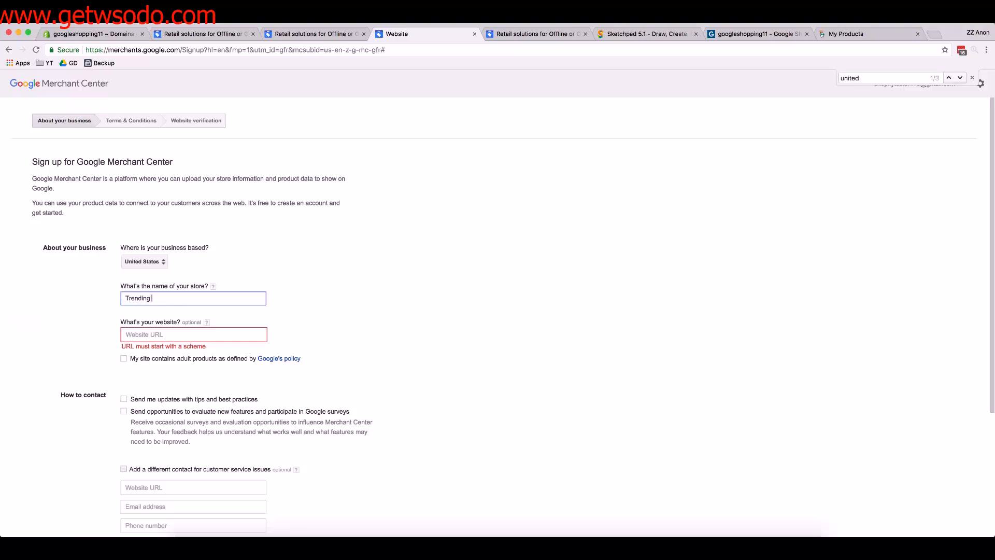
text( Lodge)
key(Tab)
text(https://trendinglodge.com/)
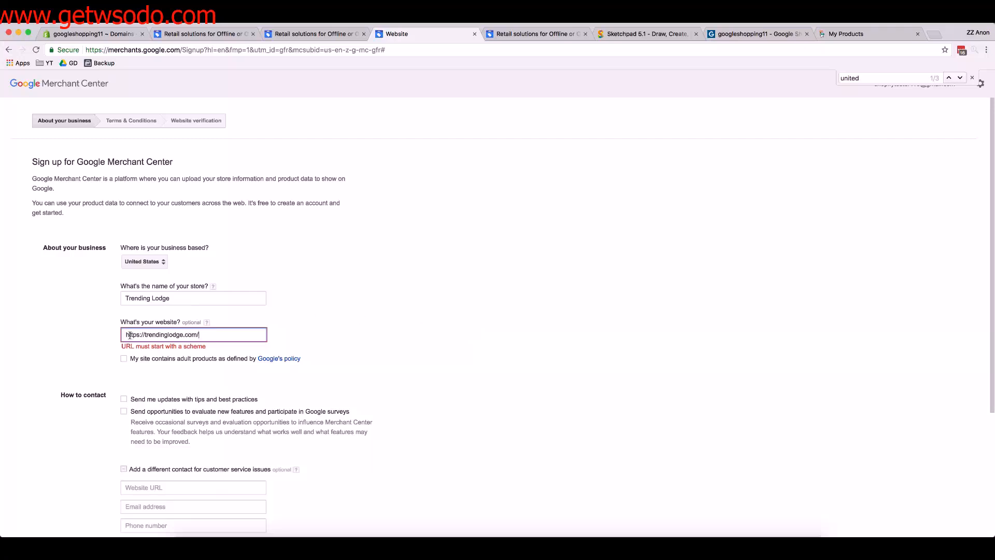
drag(130, 334, 196, 334)
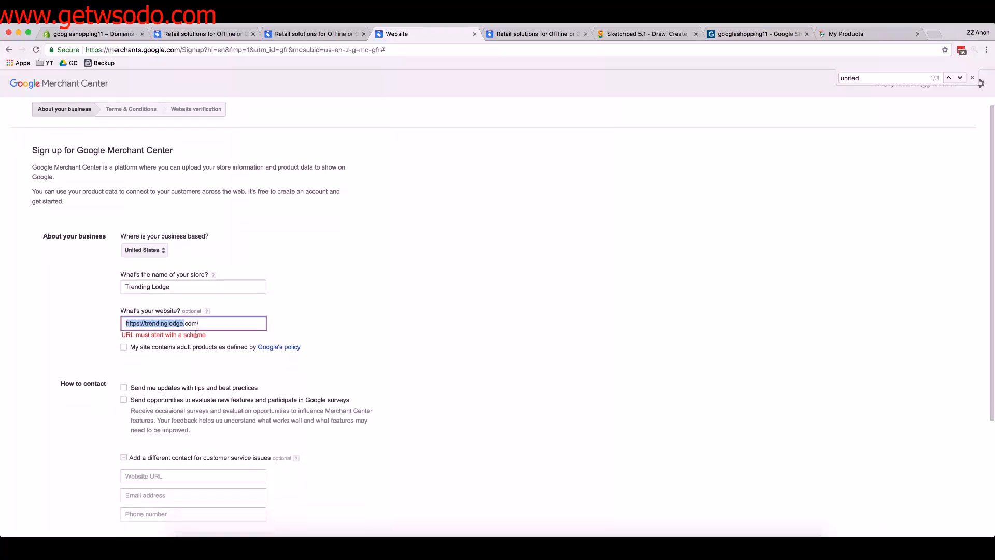
click(164, 322)
- Submit the business details, accept the terms and conditions, and continue to website verification
scroll(166, 317, down, 1)
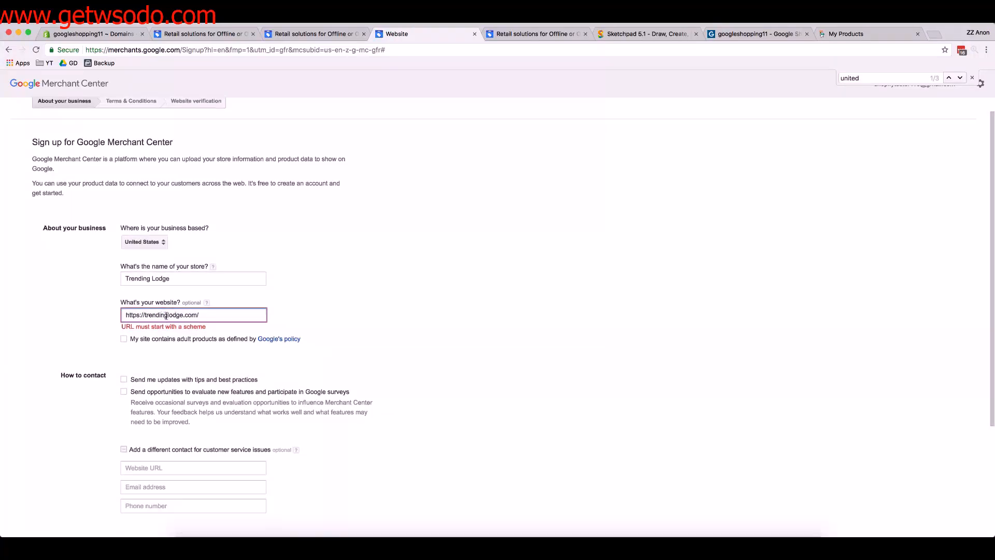
scroll(166, 315, down, 5)
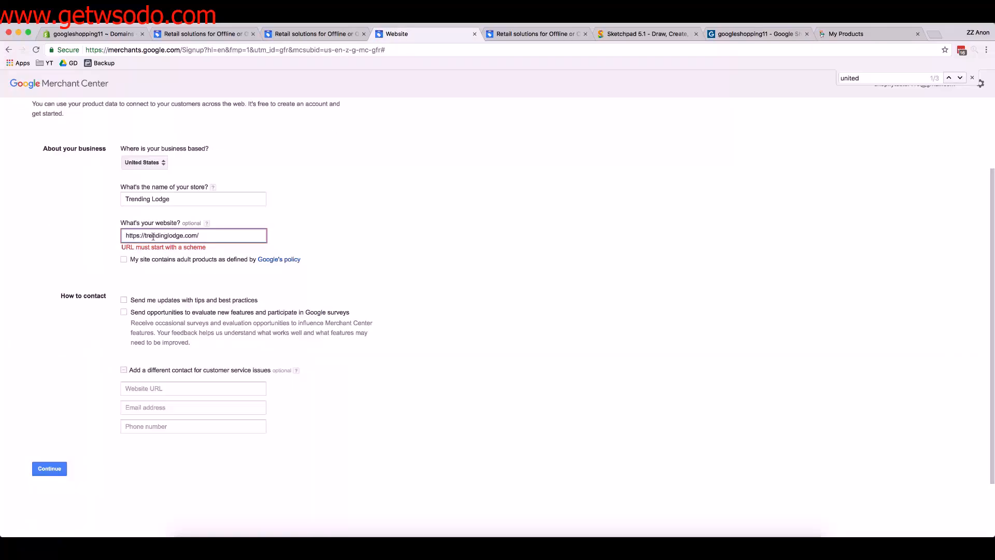
click(63, 468)
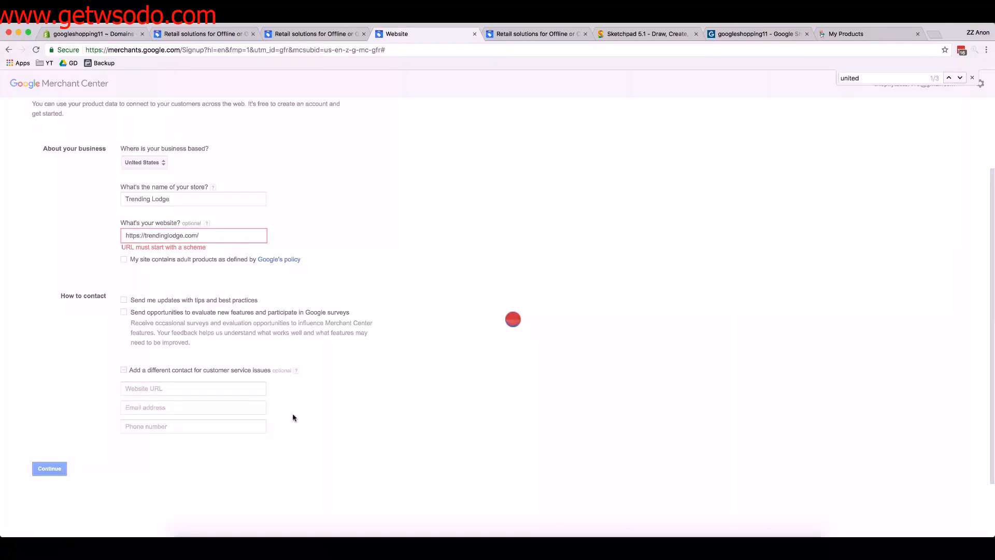
click(35, 326)
click(46, 367)
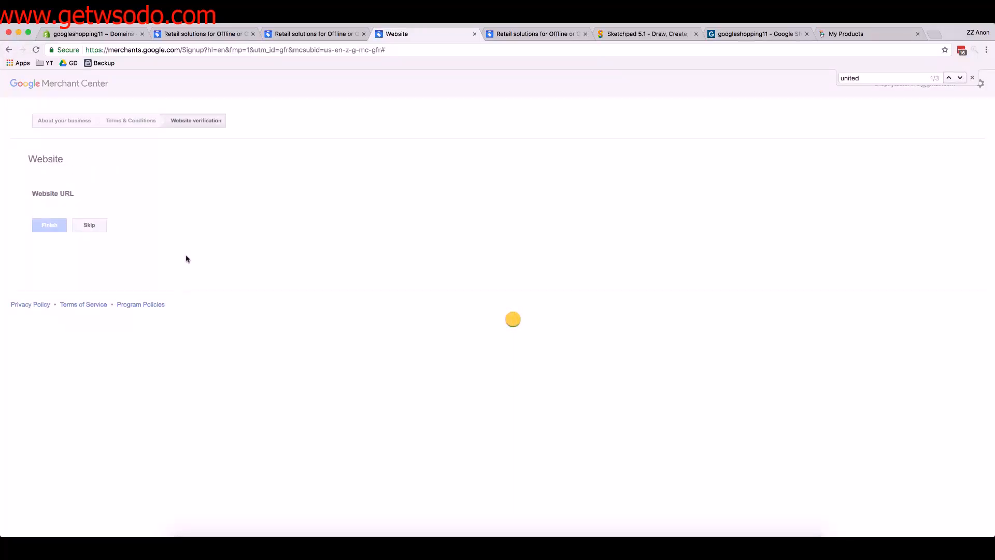
- Expand the HTML tag method for verifying the website URL and copy its google-site-verification meta tag
scroll(175, 235, down, 3)
scroll(174, 236, down, 1)
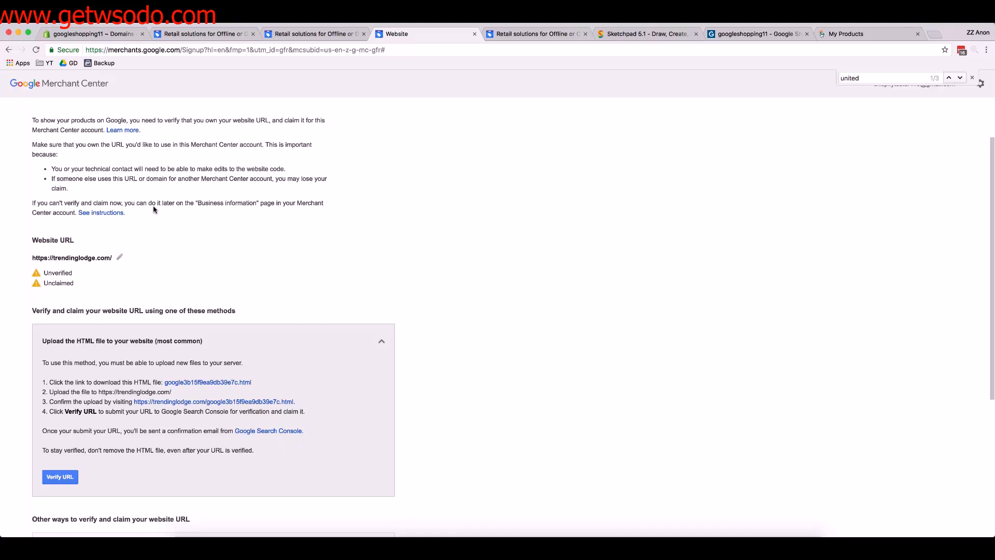
scroll(155, 210, down, 1)
triple_click(75, 257)
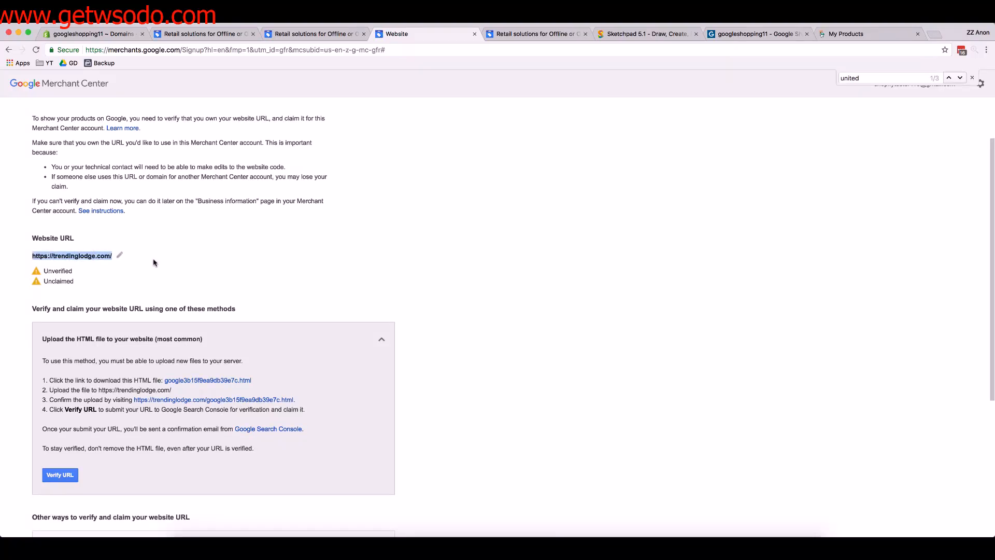
scroll(153, 262, down, 8)
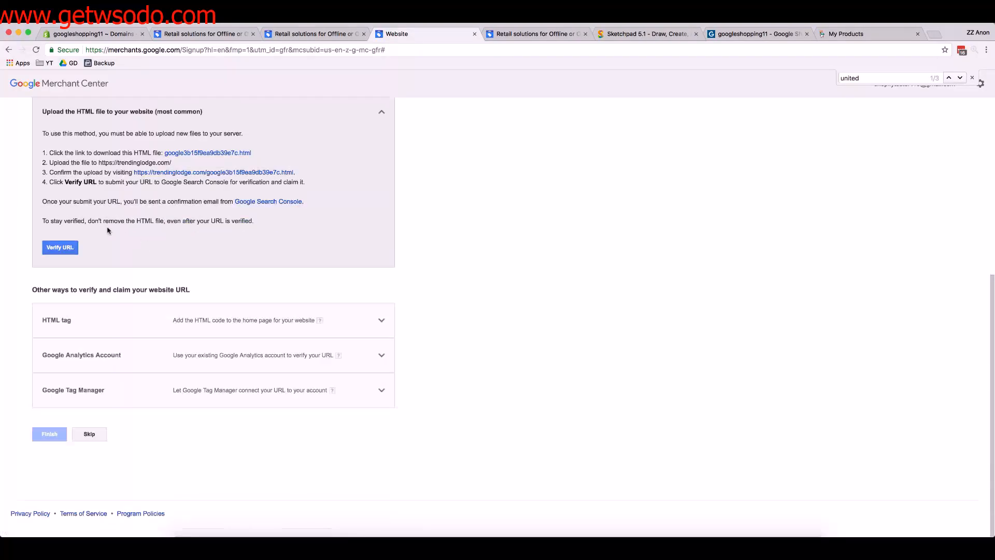
click(81, 324)
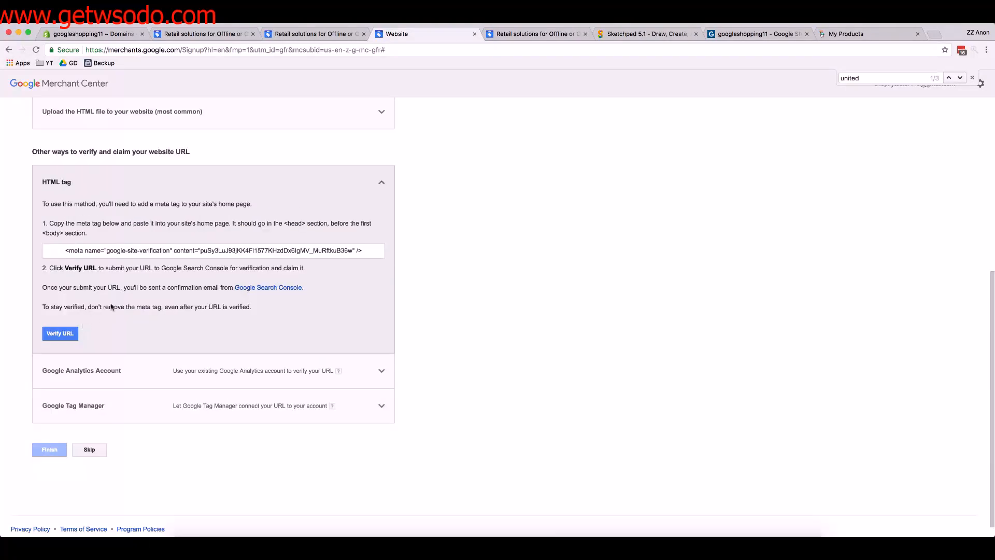
drag(65, 251, 365, 250)
key(super+c)
- Switch to the Shopify admin and open the Debut theme's theme.liquid layout file in the code editor
drag(93, 34, 317, 35)
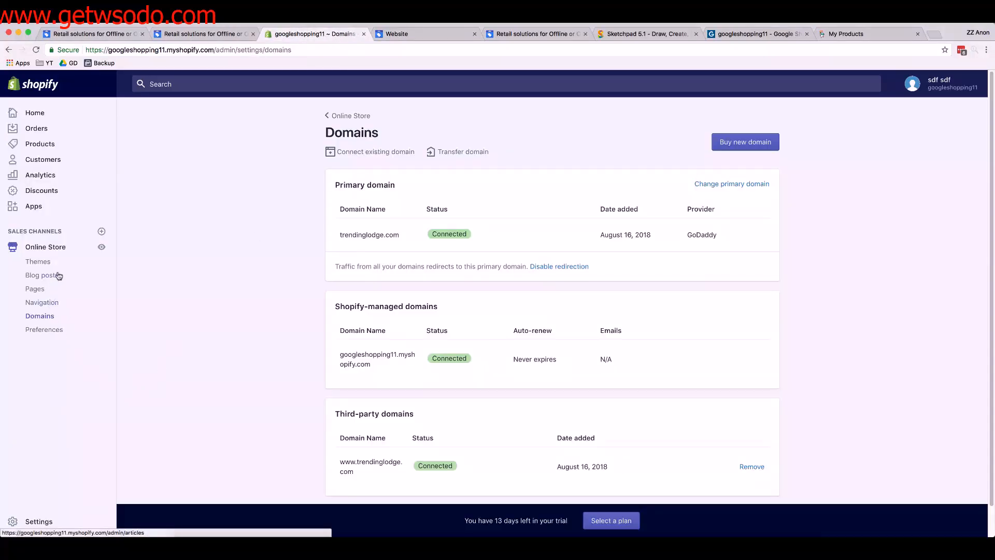
click(49, 263)
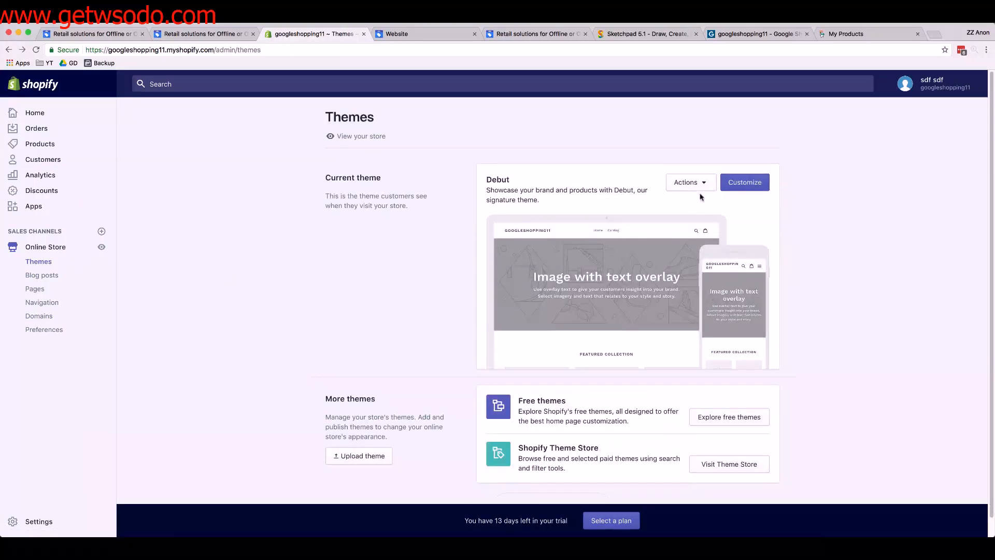
click(698, 187)
click(692, 290)
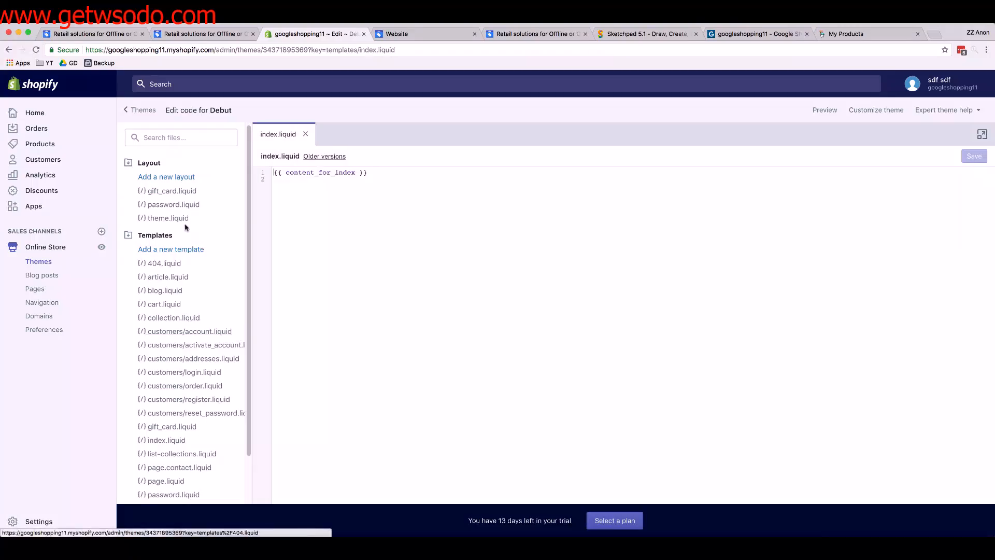
click(176, 219)
- Find <body> in theme.liquid and paste the copied google-site-verification meta tag on a new line below content_for_header, before </head>
click(446, 233)
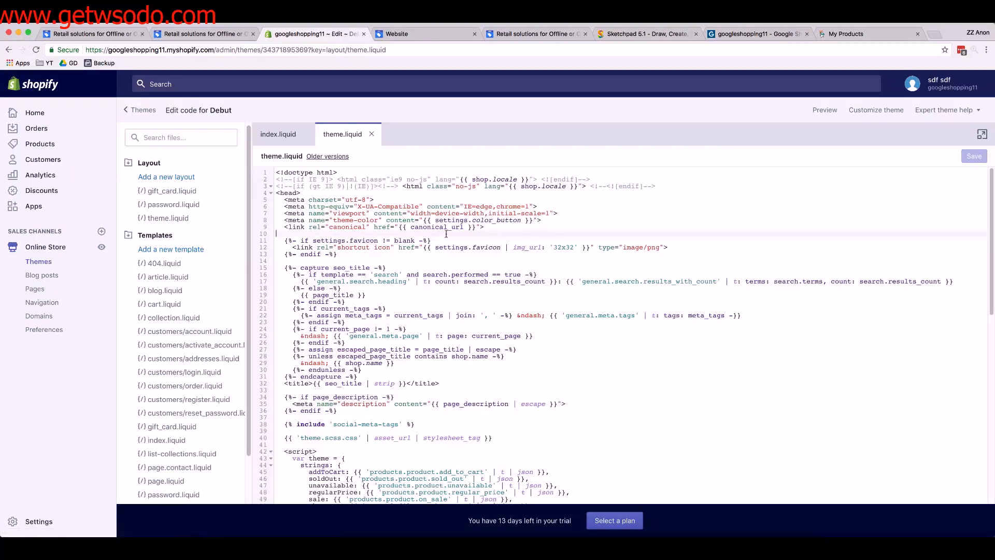
key(super+f)
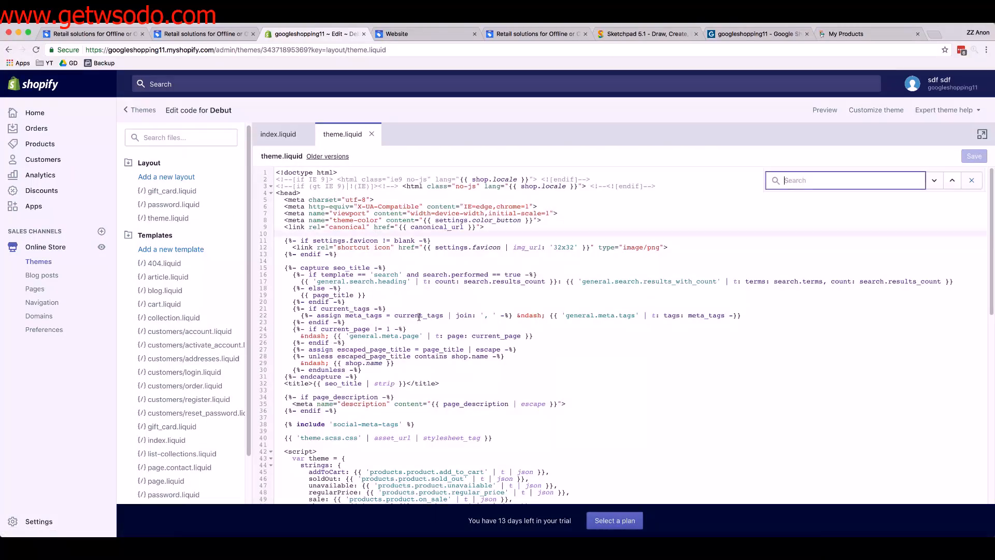
text(<body)
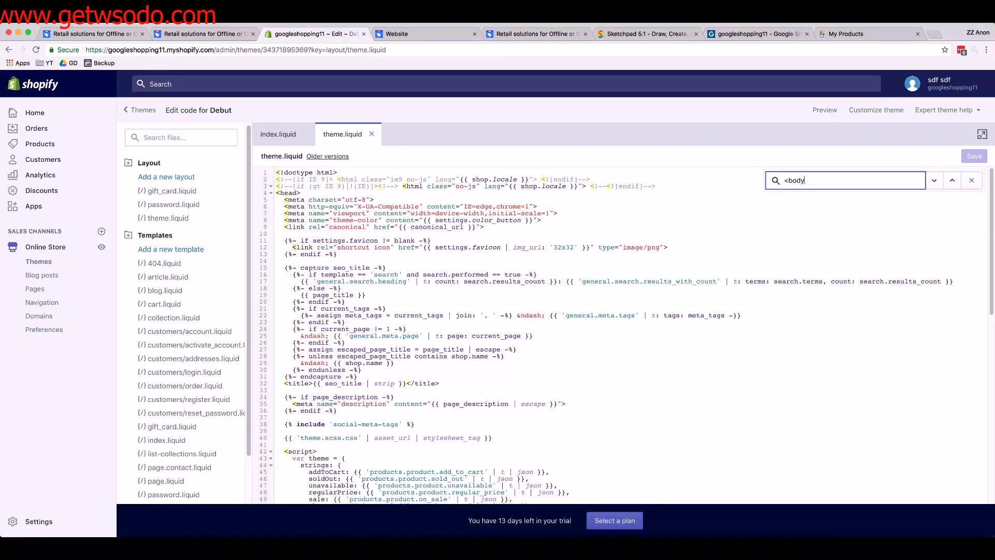
text(>)
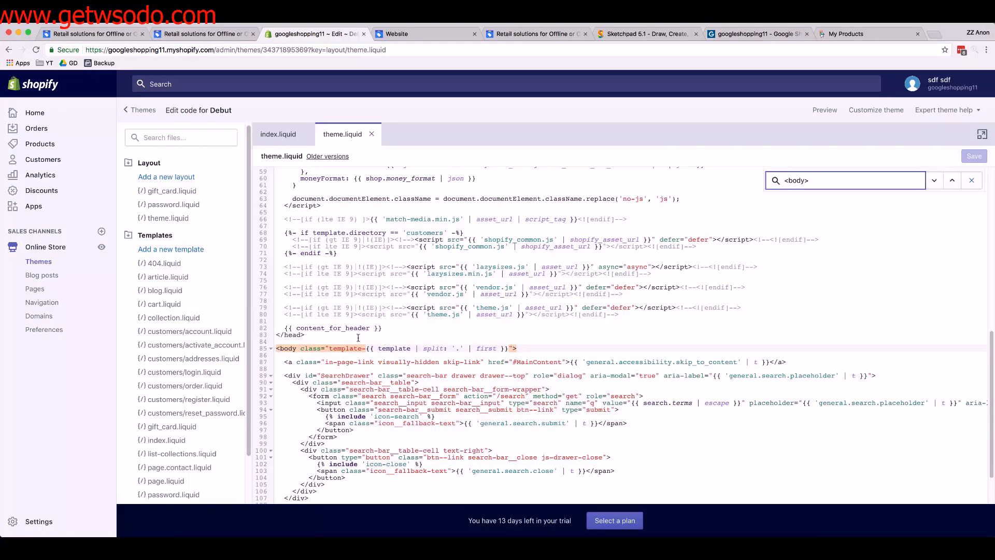
click(358, 337)
click(386, 327)
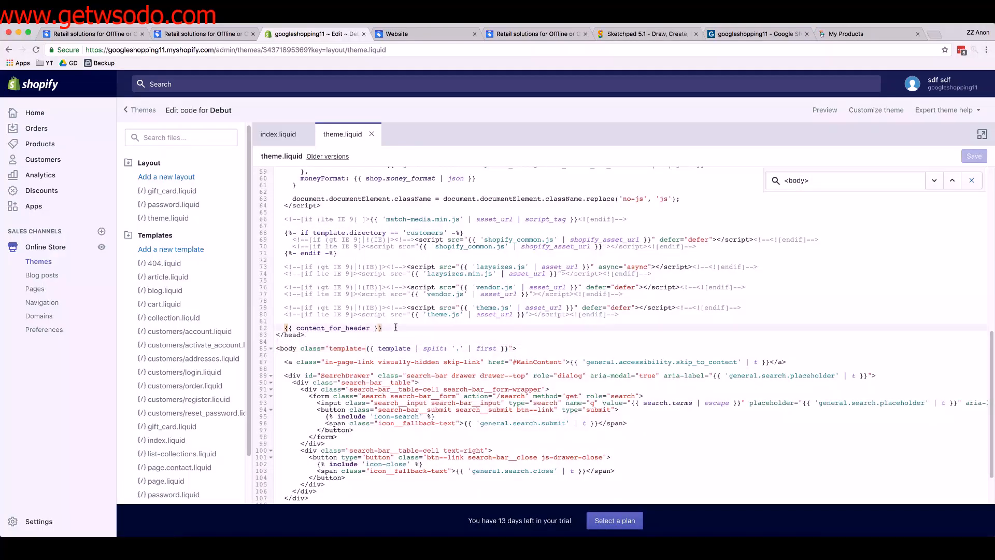
key(Return)
key(super+v)
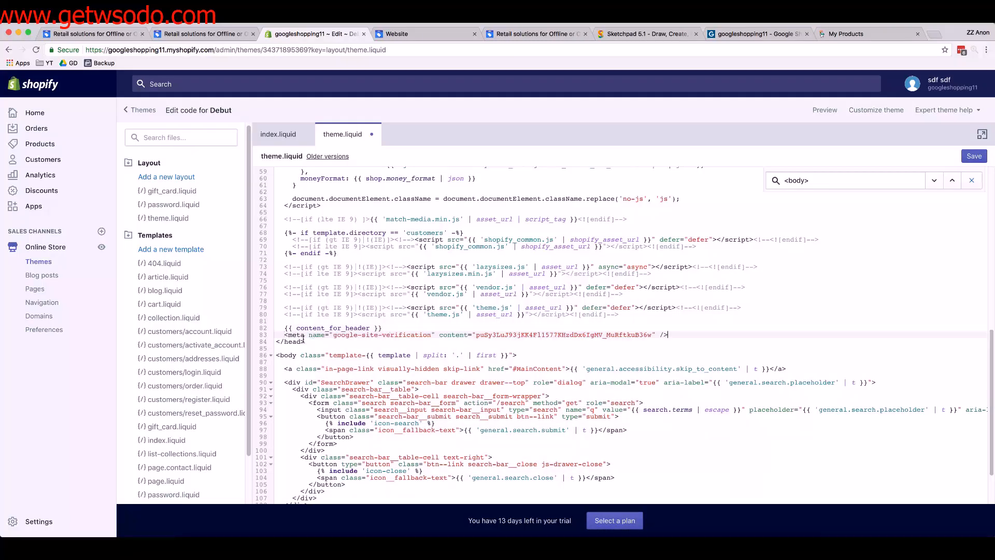
- Check that the verification meta tag sits above </head> and the body tag in theme.liquid, and save the file
scroll(336, 330, up, 10)
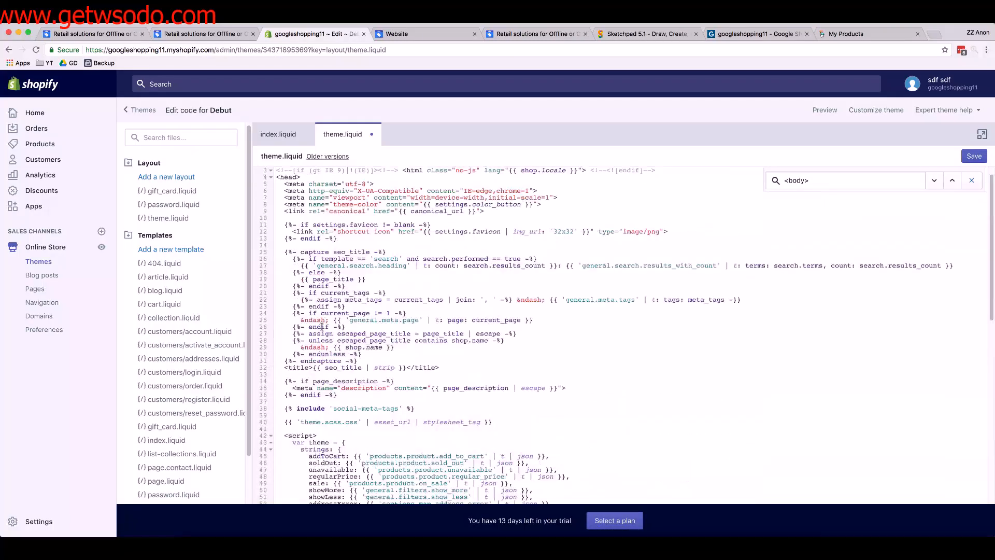
click(817, 183)
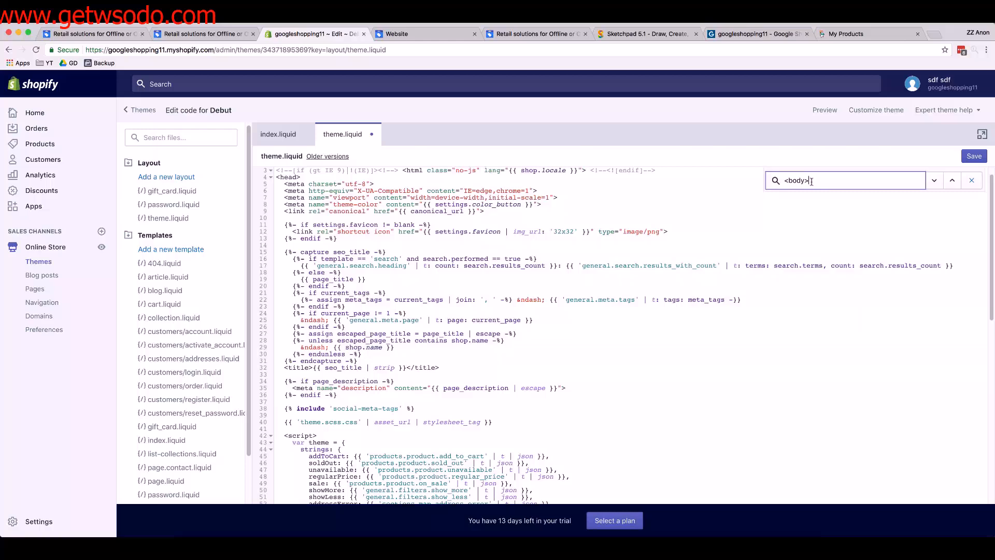
scroll(643, 228, down, 10)
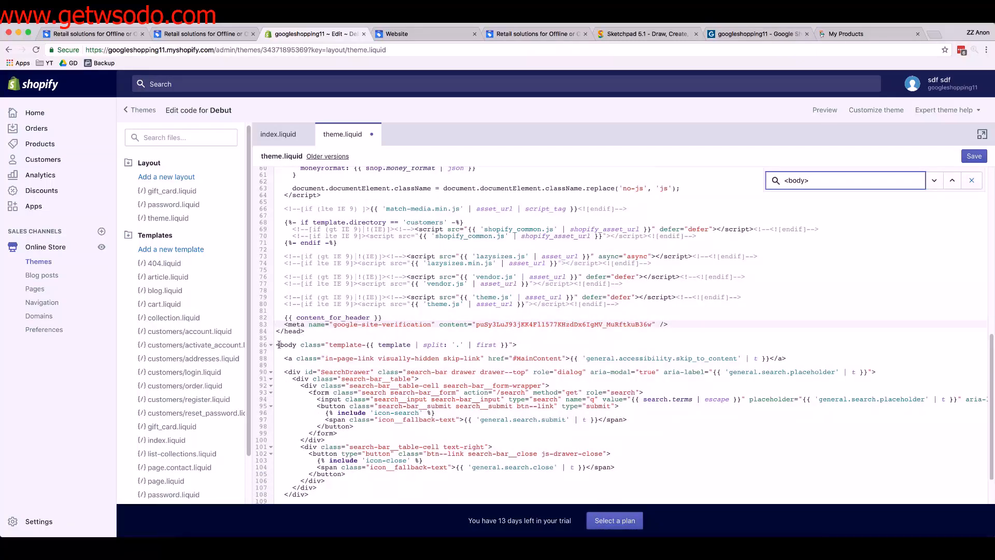
drag(278, 345, 527, 347)
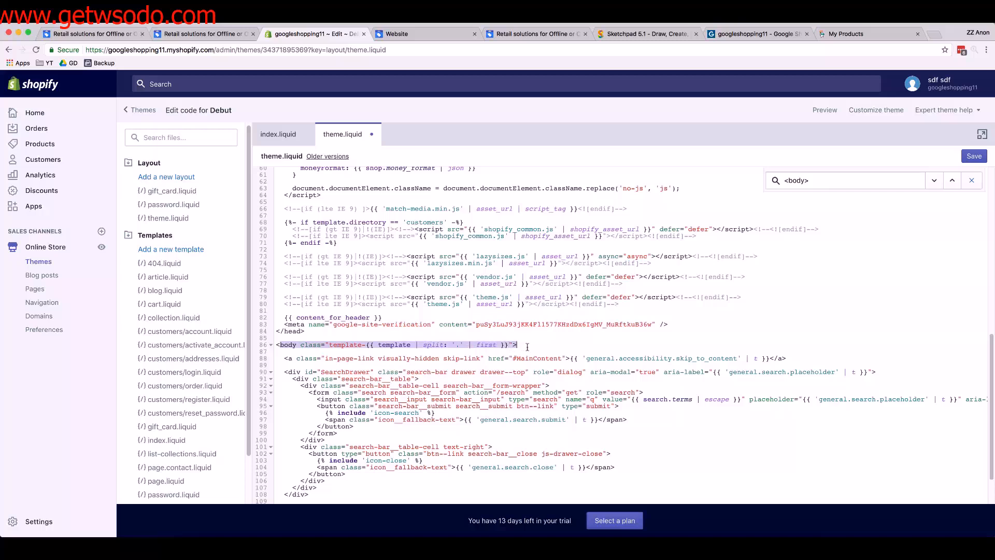
drag(317, 331, 276, 332)
click(311, 331)
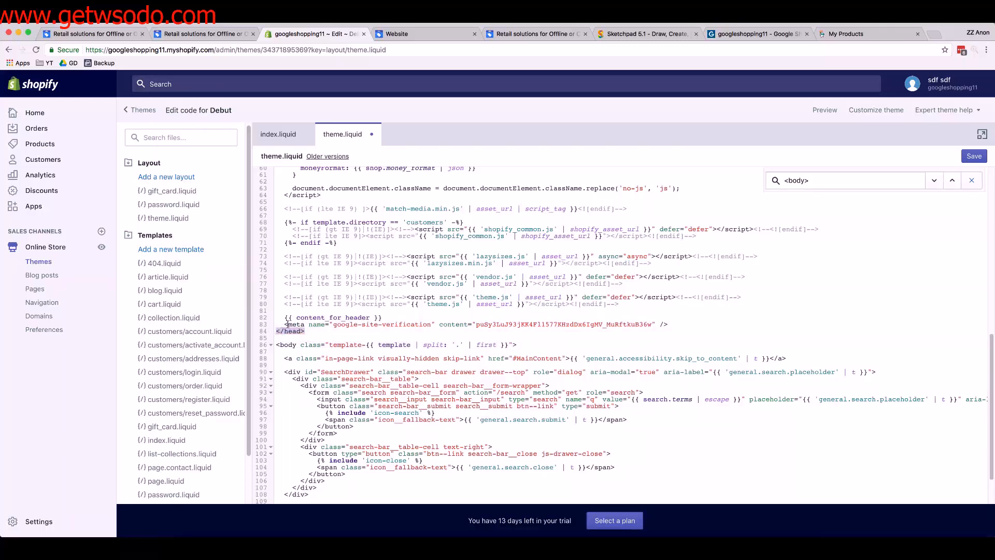
click(318, 336)
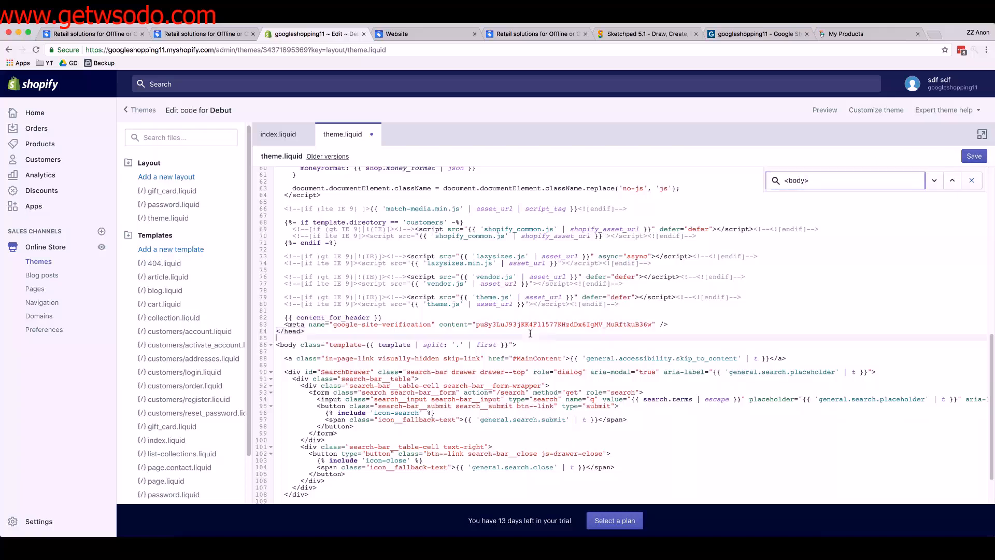
drag(316, 333, 668, 324)
key(super+s)
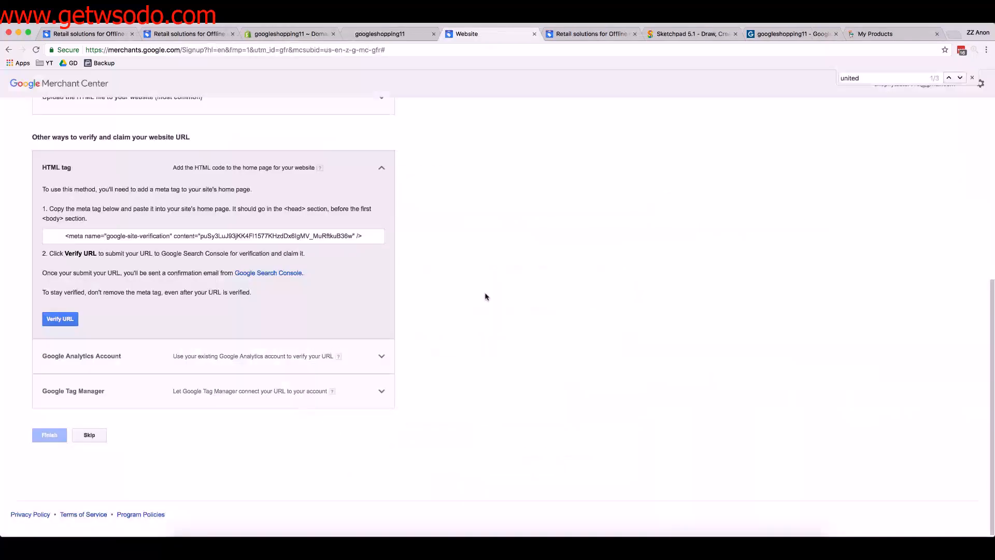
- Return to the Merchant Center signup, verify the website URL with the HTML tag method, and finish the signup
scroll(487, 297, up, 1)
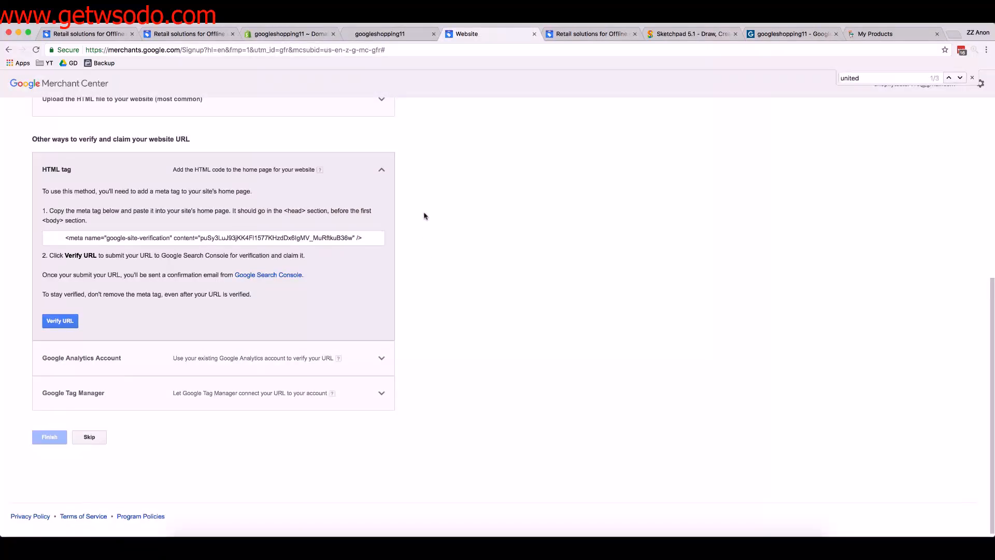
click(60, 321)
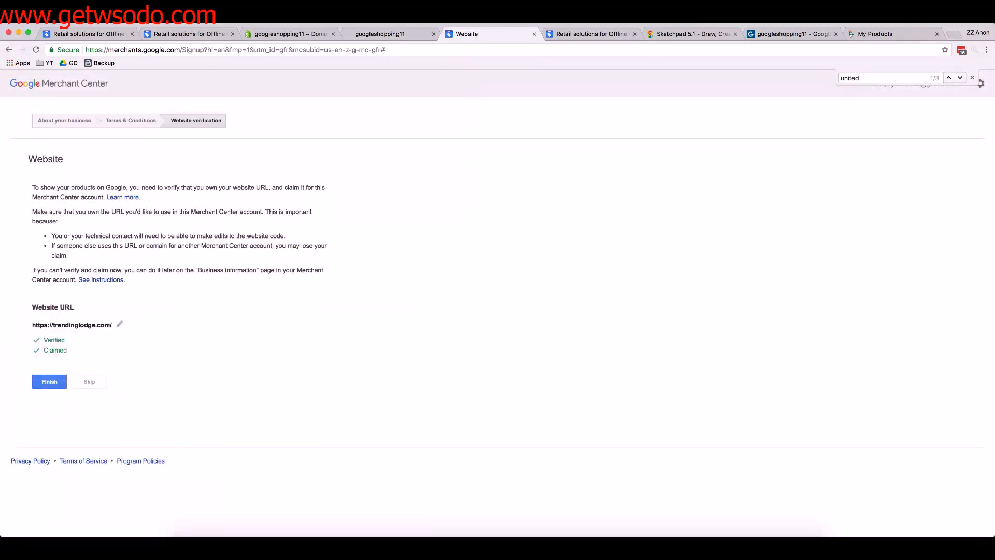
drag(66, 351, 32, 326)
click(35, 338)
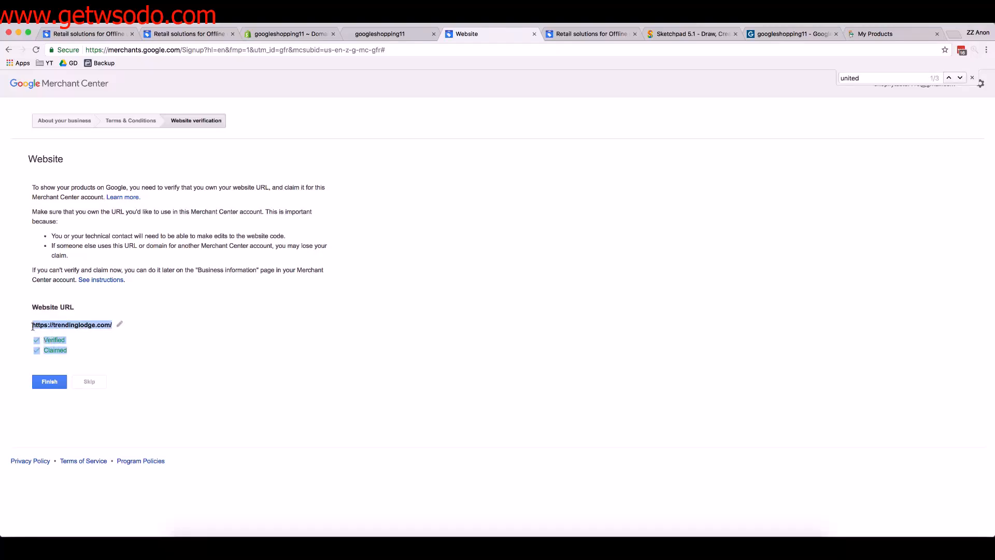
click(58, 383)
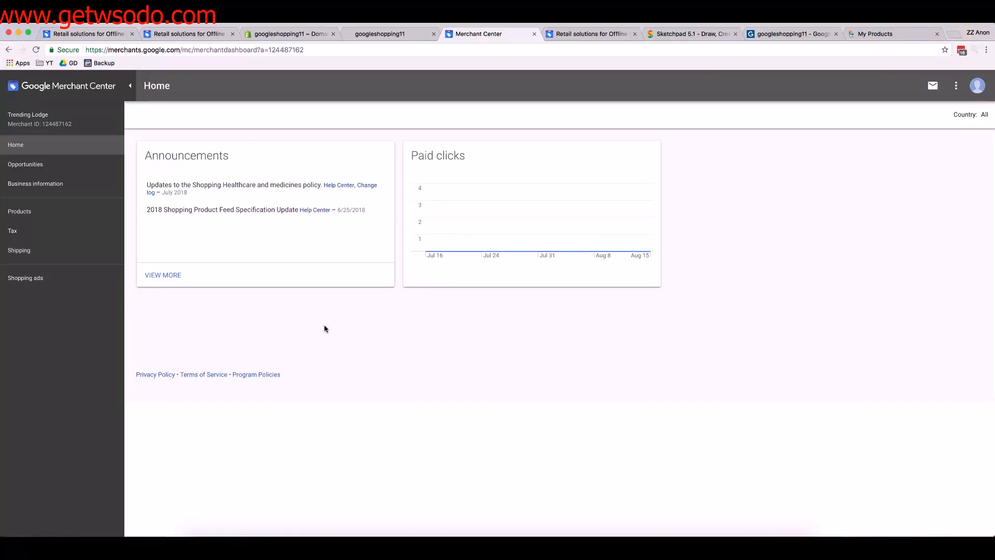
- Set the tax setup to Configure no nexus for all states, save it, and view the tax categories
click(26, 235)
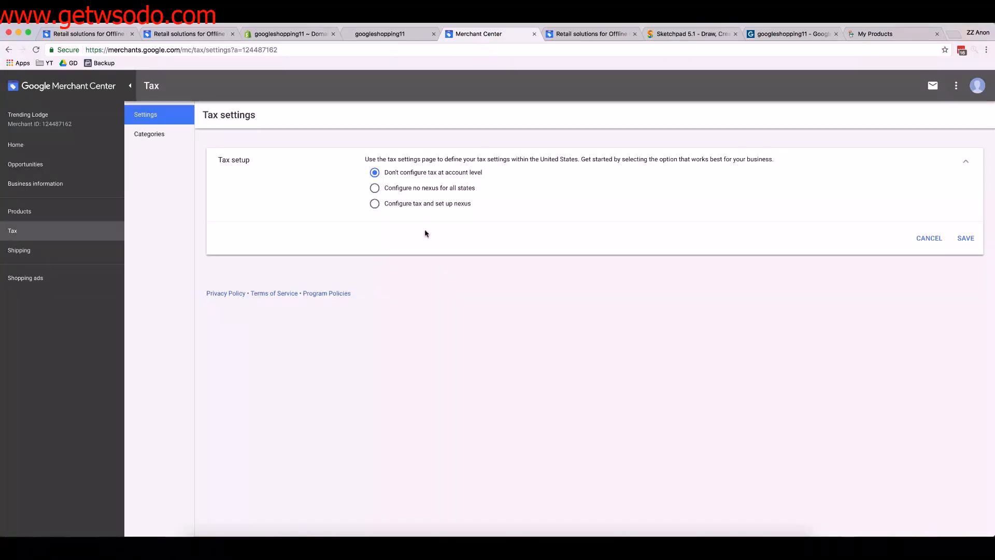
click(408, 189)
click(970, 241)
click(158, 134)
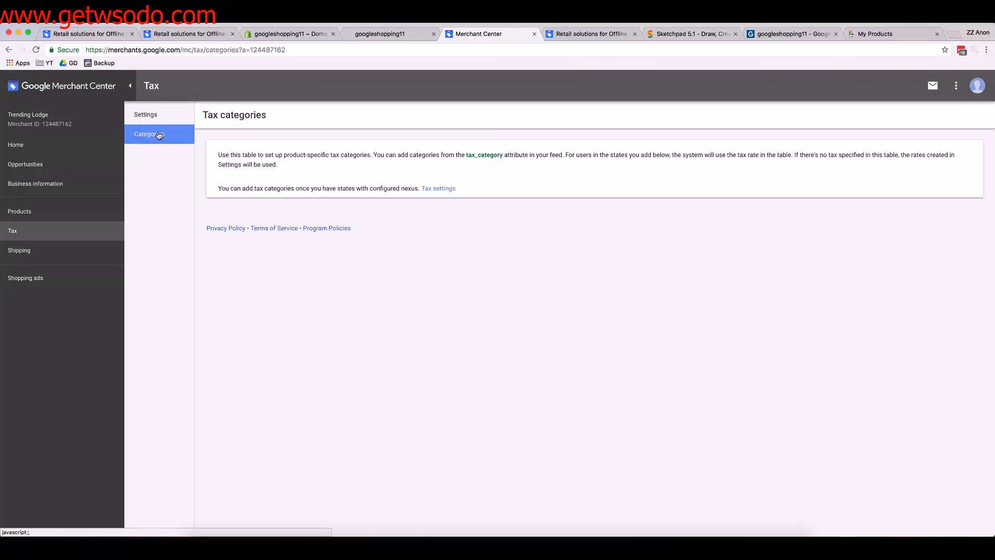
- Start a new shipping service in the Merchant Center shipping settings
click(20, 251)
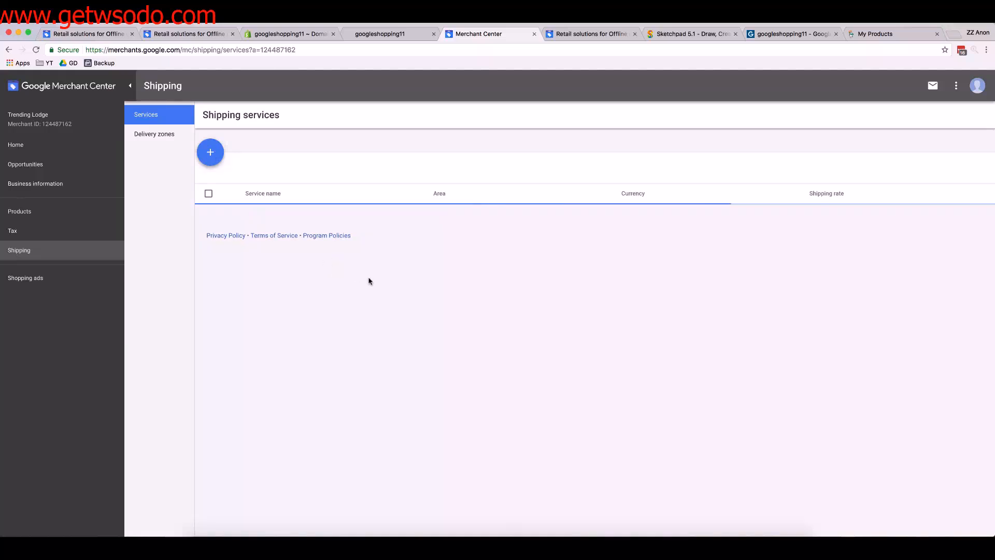
click(217, 155)
click(409, 137)
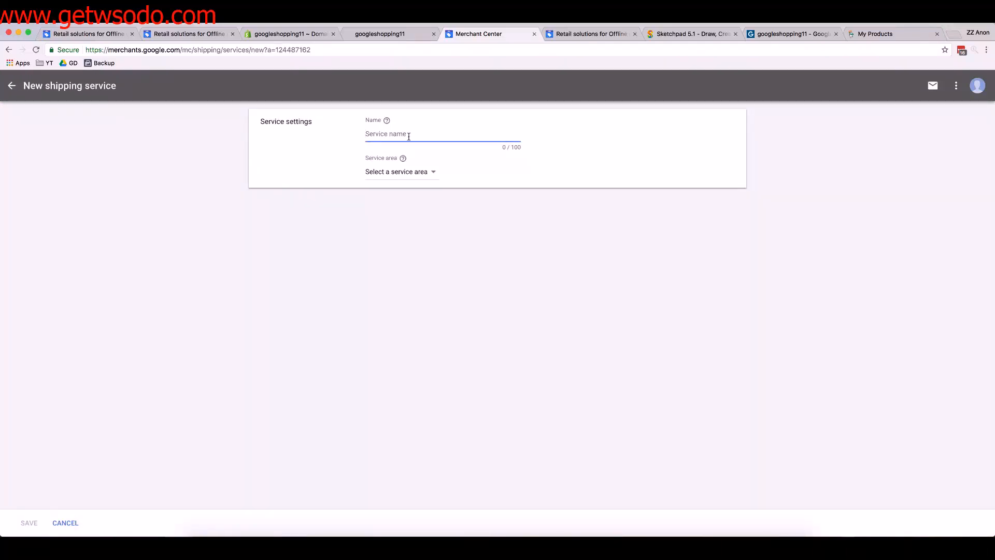
text(United)
key(BackSpace)
key(BackSpace)
key(BackSpace)
key(BackSpace)
key(BackSpace)
key(BackSpace)
key(BackSpace)
- Name the shipping service "<25 $2.99 / >25 Free" and choose United States as its service area
text(<25 $2.99 / >25 Free)
click(418, 175)
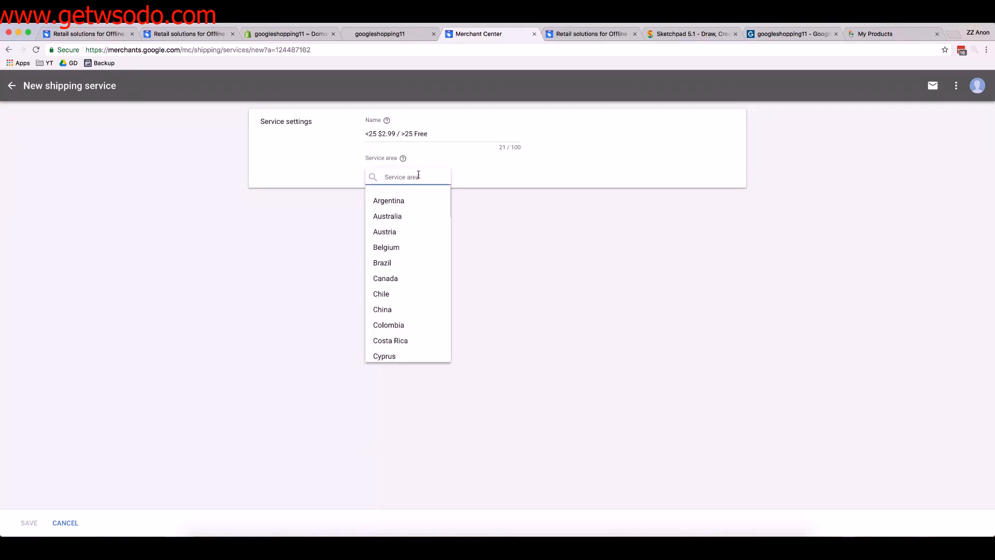
text(united)
click(413, 231)
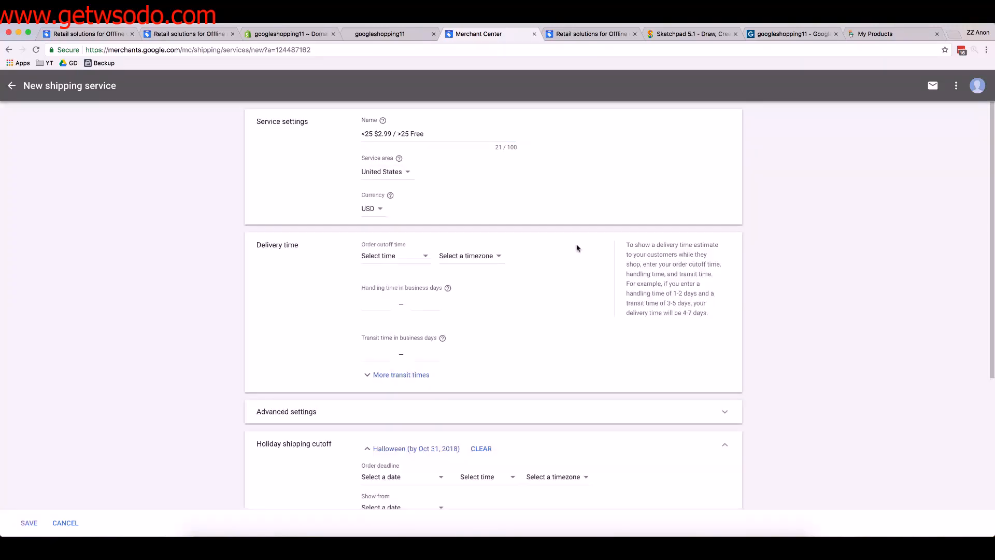
- Set the shipping service's transit time to 3–10 business days
scroll(473, 280, down, 2)
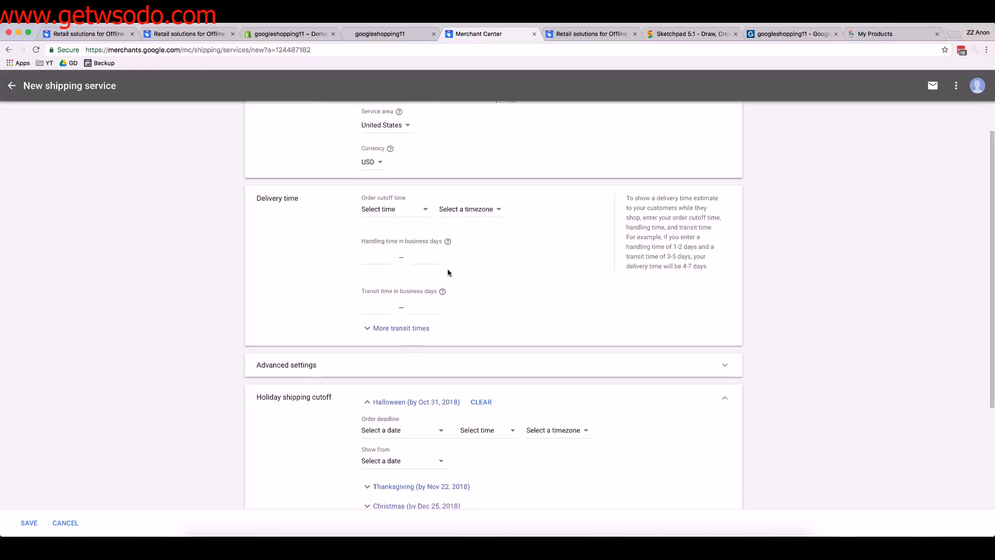
scroll(379, 288, down, 1)
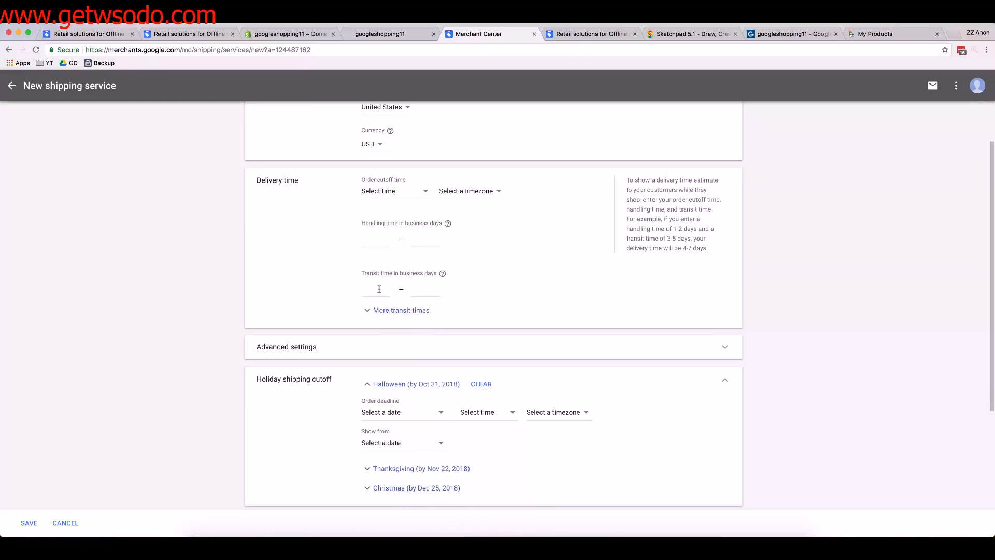
click(379, 289)
text(3)
key(Tab)
text(10)
double_click(365, 289)
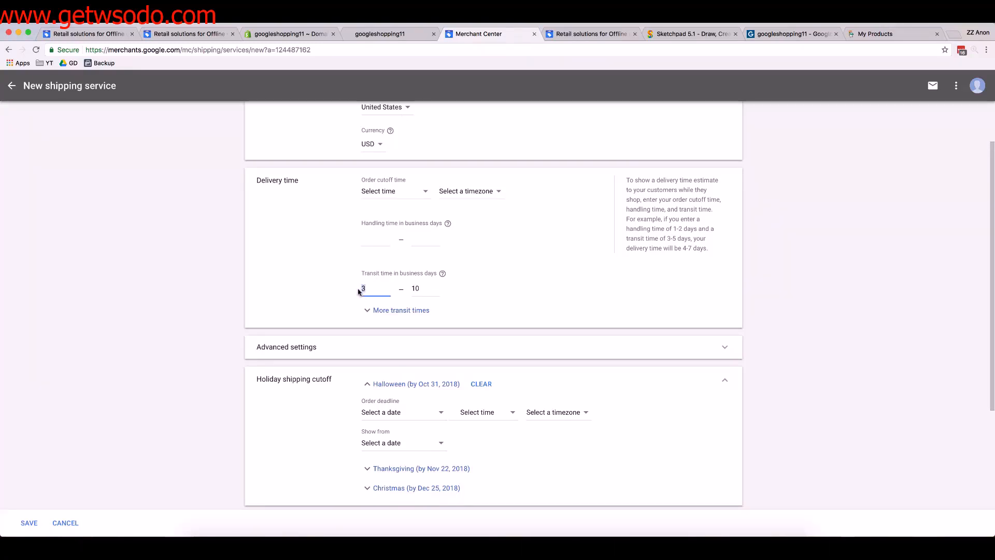
double_click(416, 289)
click(375, 289)
double_click(366, 289)
- Expand the advanced settings of the shipping service to view the optional minimum order value
scroll(485, 278, down, 1)
scroll(395, 272, down, 4)
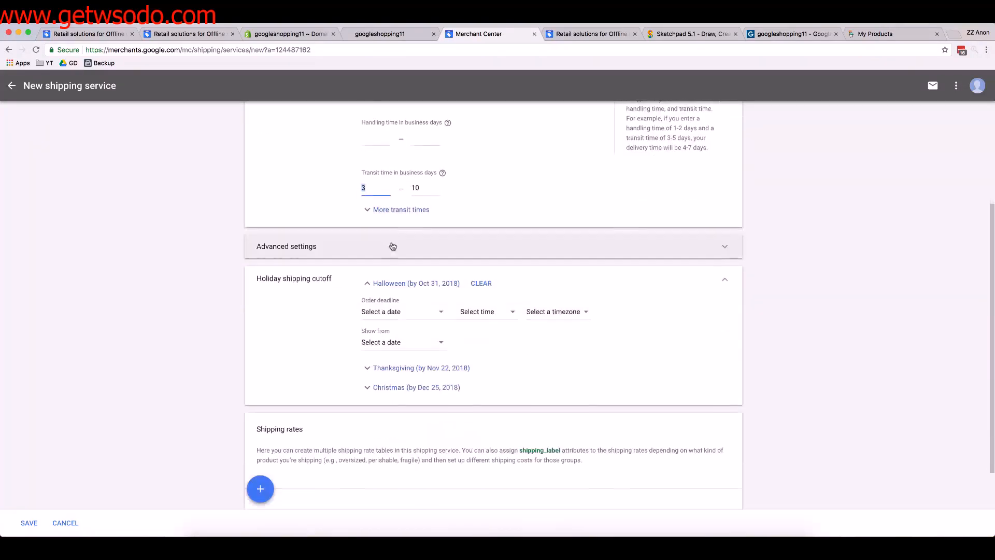
click(394, 234)
scroll(353, 279, down, 1)
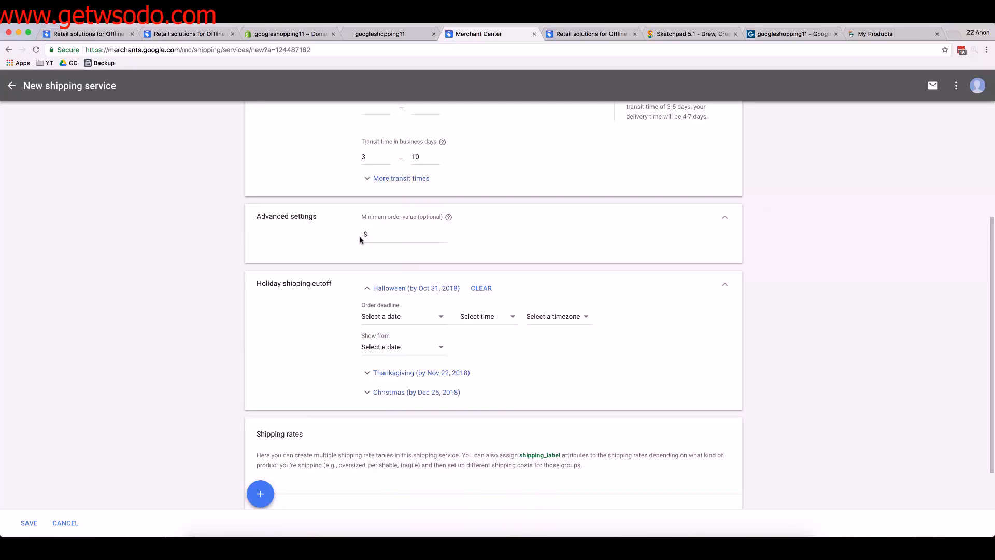
- Add a shipping rate for all products named "Free shipping over $25" and base its rate table on order price
scroll(362, 237, down, 4)
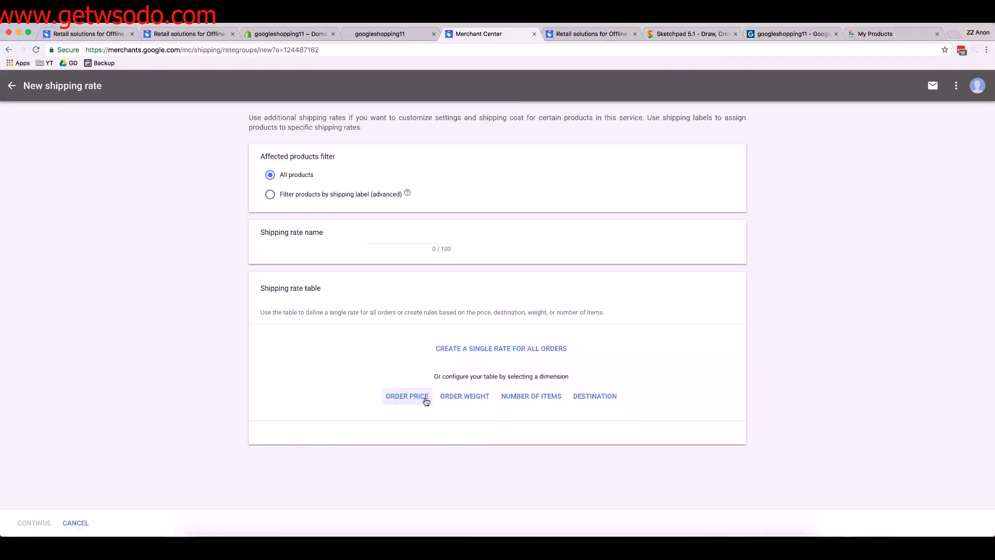
click(398, 236)
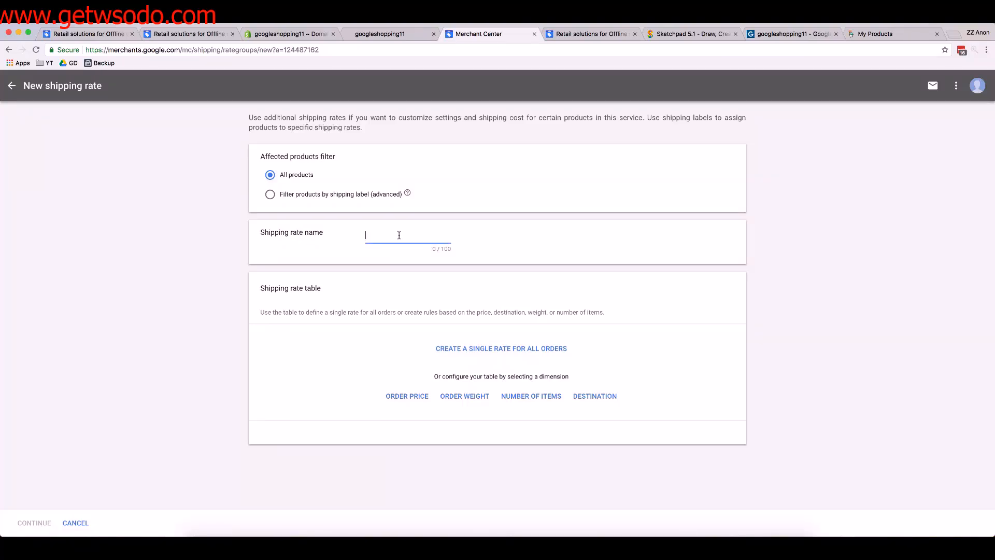
text(Free shipping over)
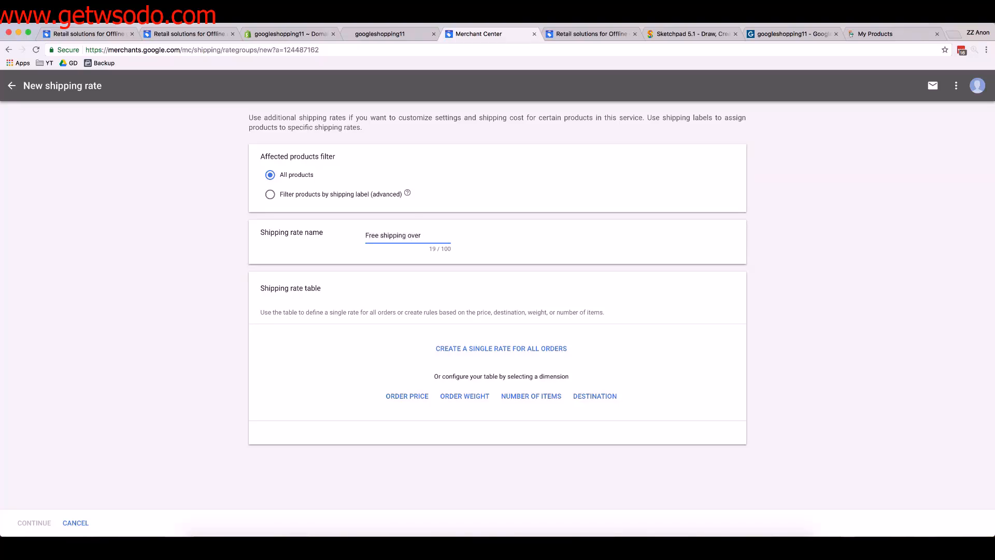
text( $25)
click(403, 397)
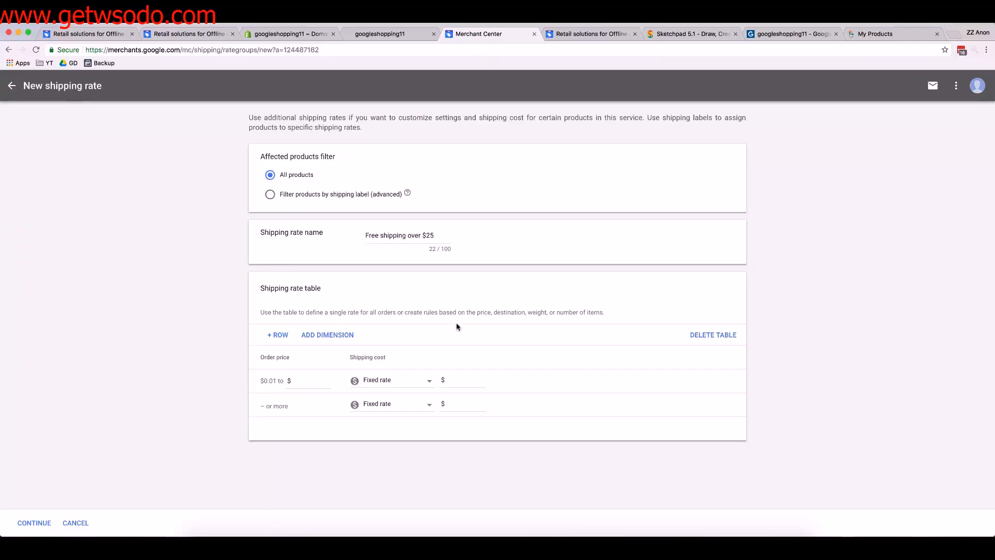
- Set fixed shipping costs of $2.99 for orders up to $24.99 and $0 for orders of $25.00 or more
click(304, 381)
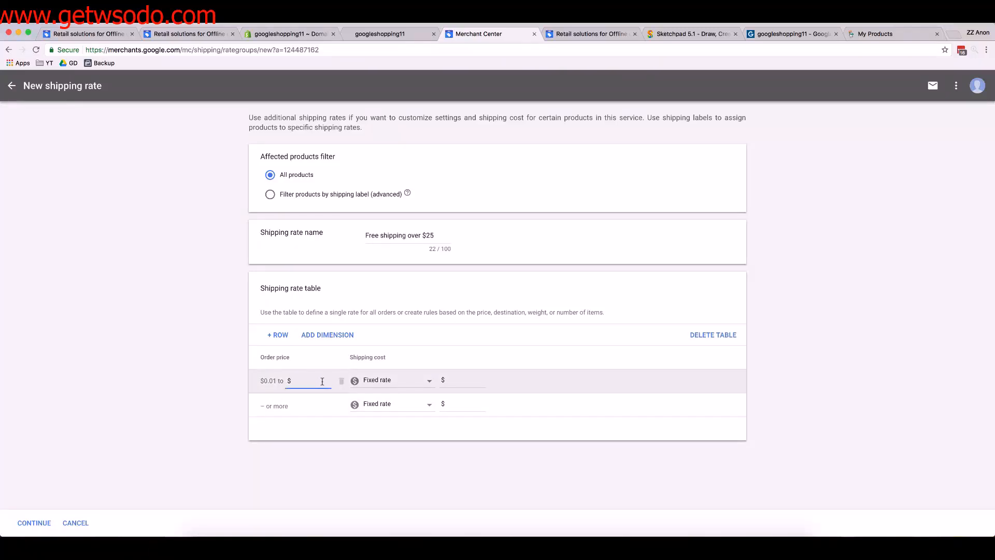
text(24.99)
key(Tab)
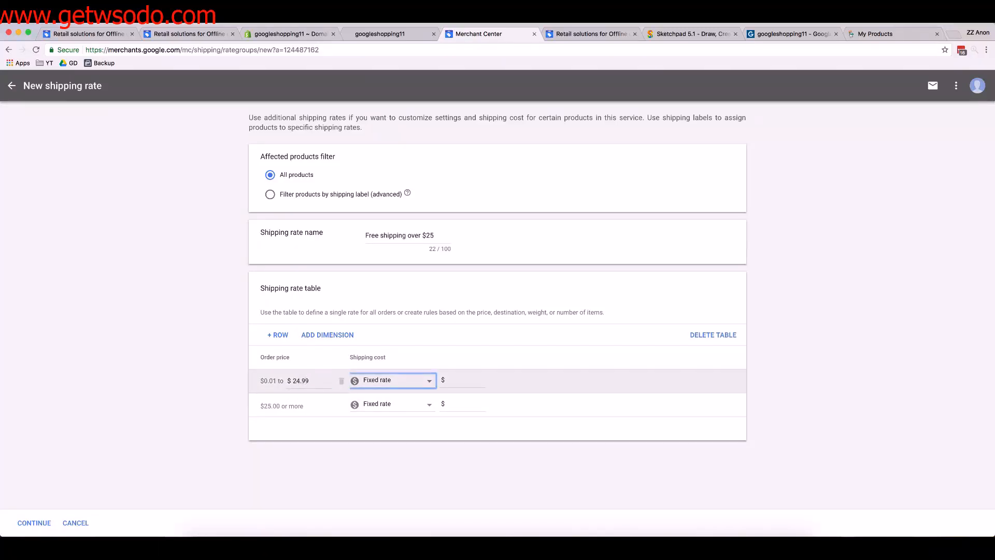
click(475, 385)
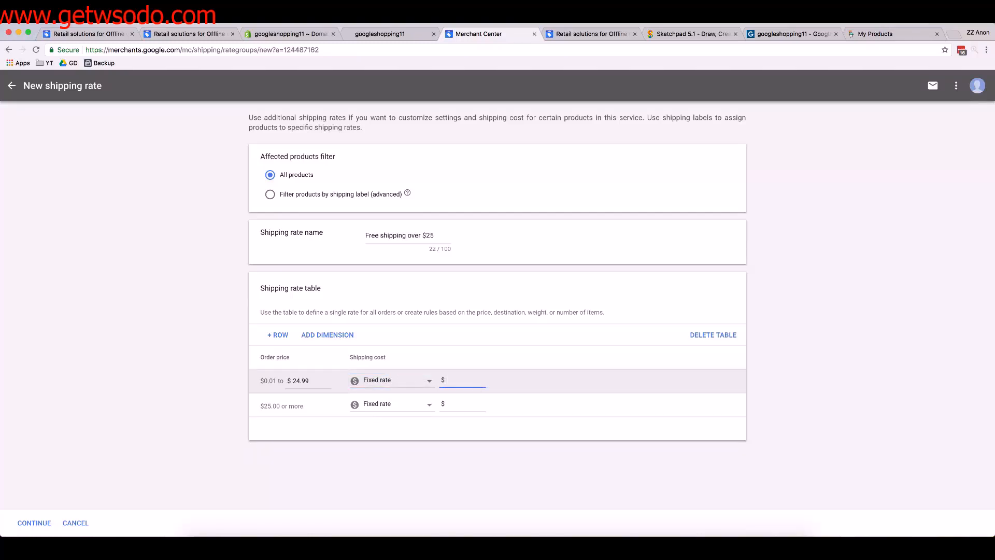
text(2.99)
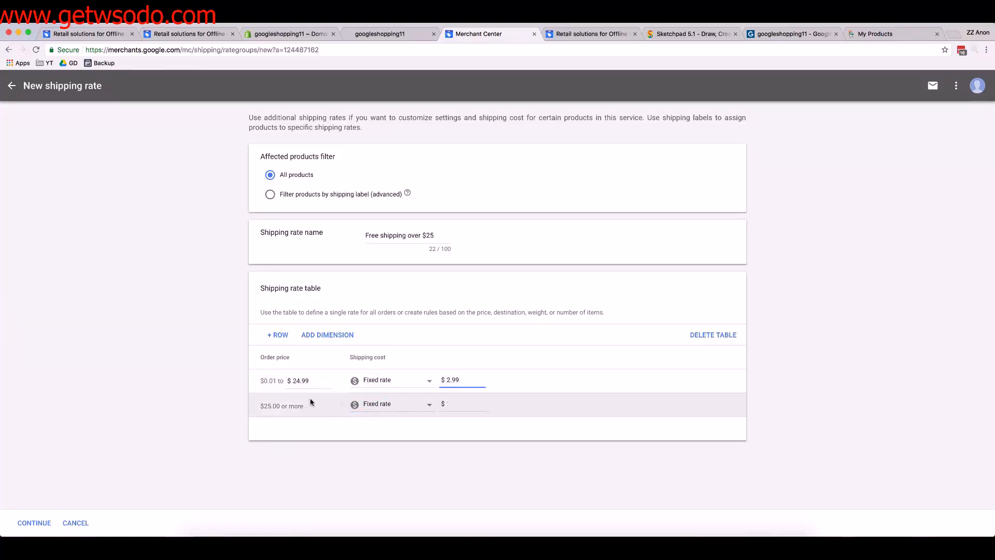
click(278, 408)
click(462, 413)
text(0)
- Confirm the new shipping rate and save the shipping service
click(429, 473)
click(35, 523)
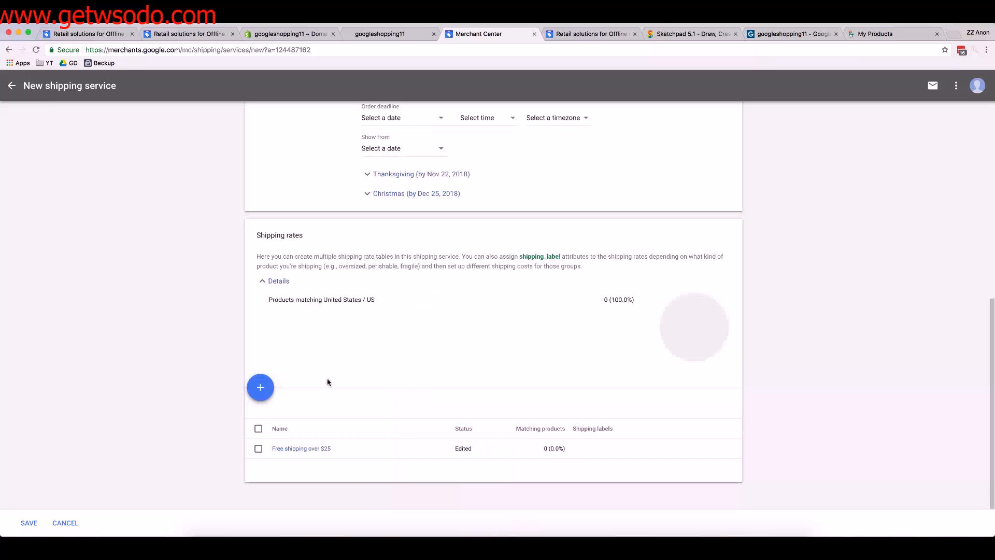
click(29, 523)
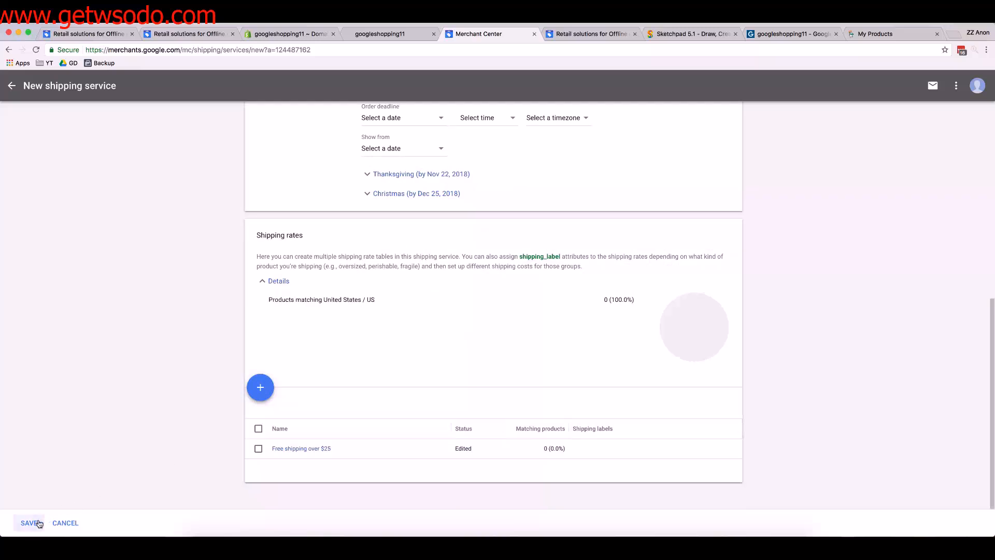